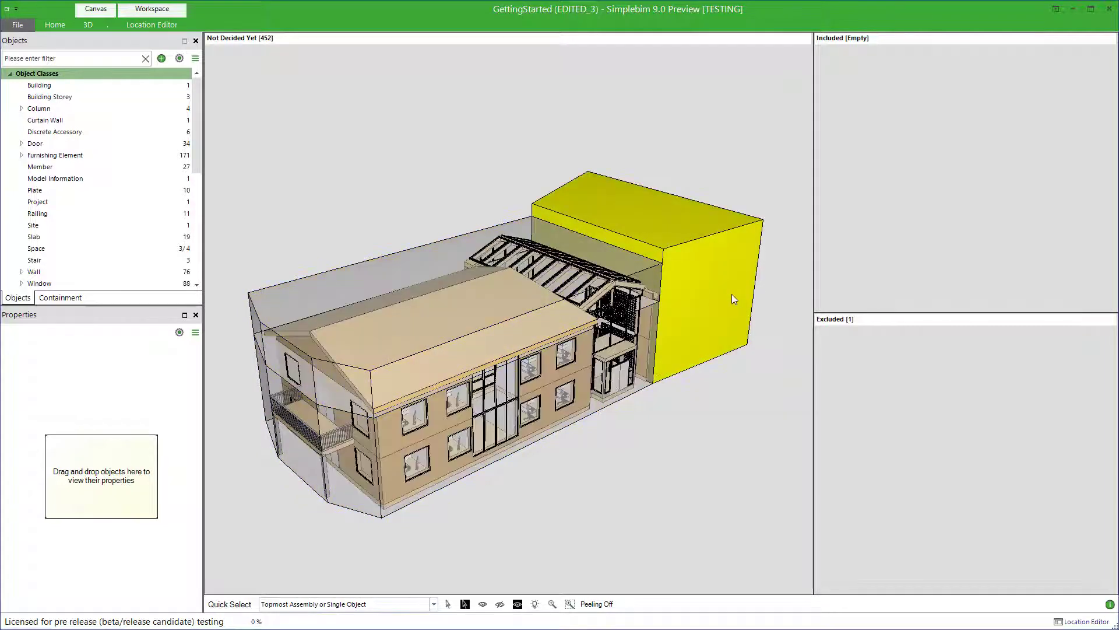
Isolate the yellow prism volume, turn highlighting off, then show the whole building again
right_click(383, 453)
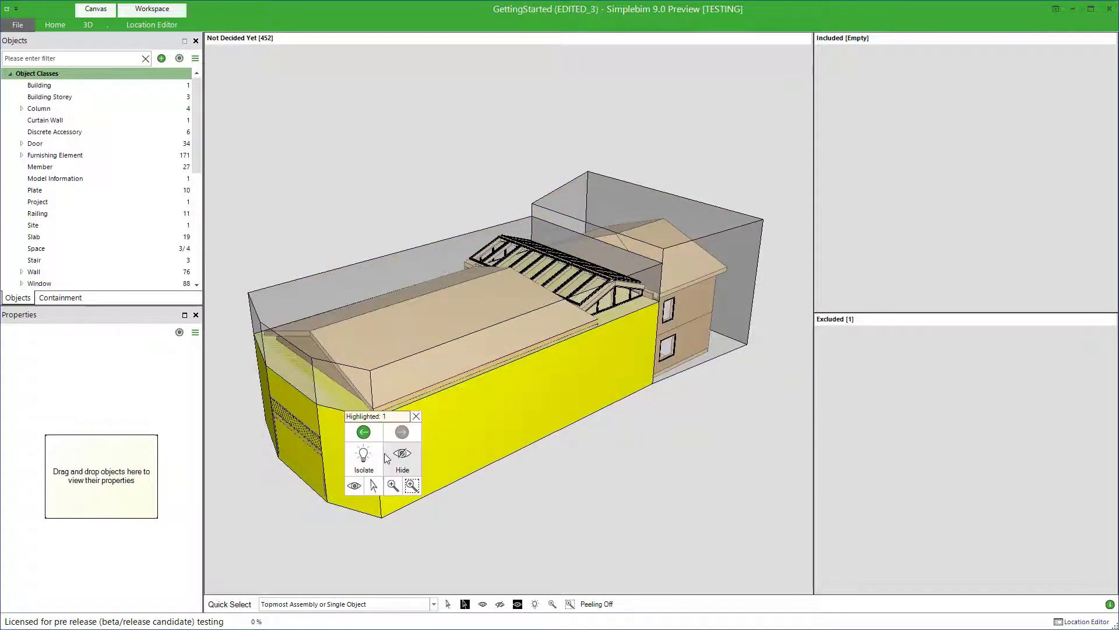
left_click(376, 465)
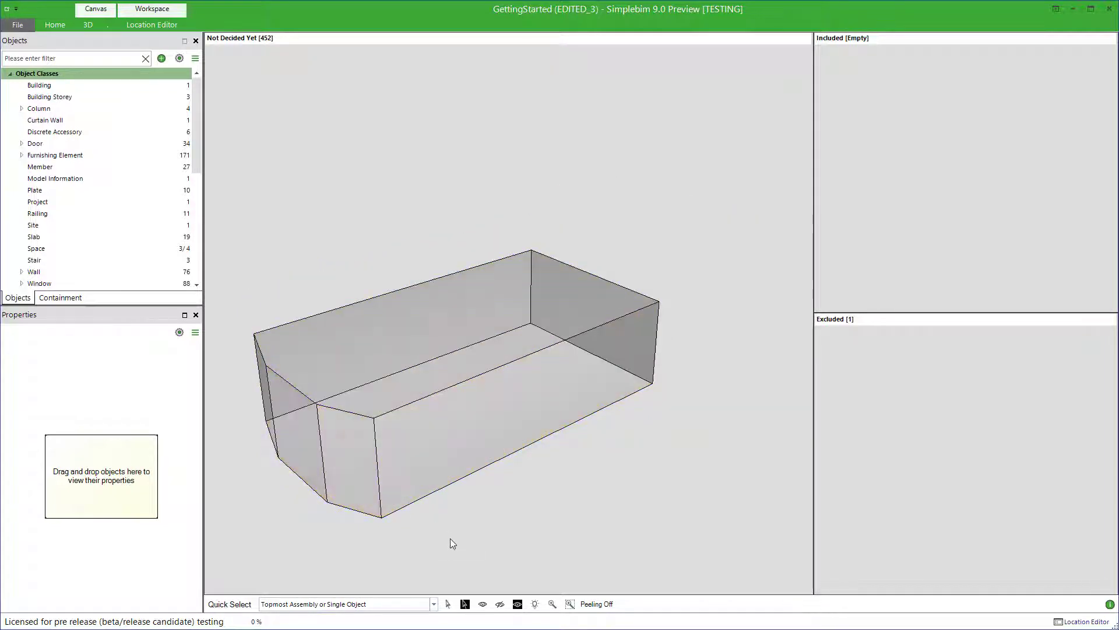
key("h")
right_click(534, 460)
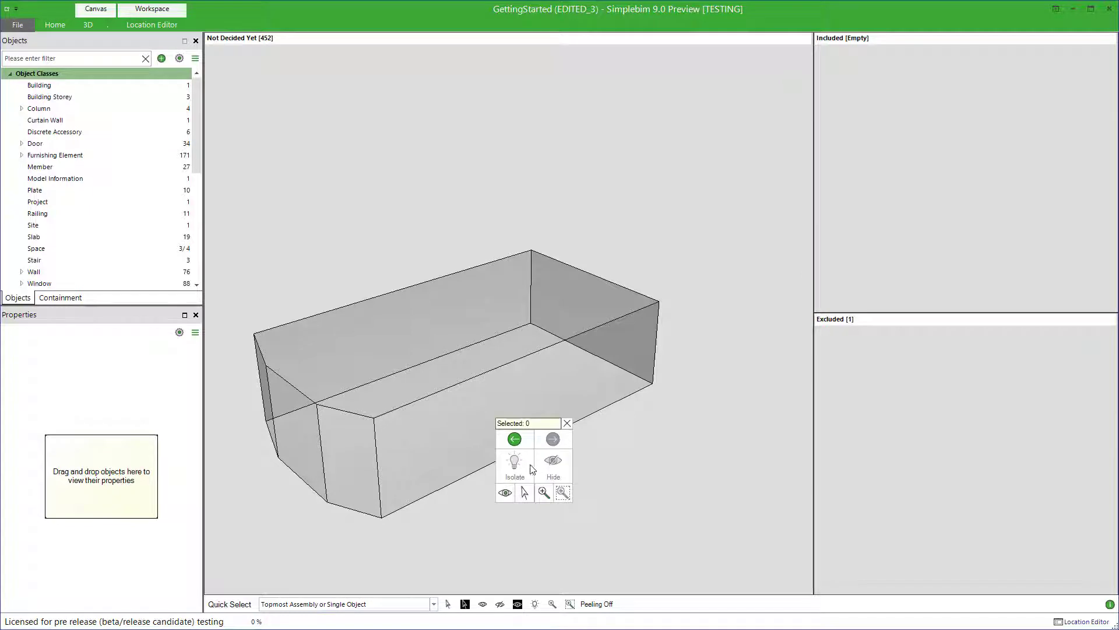
left_click(505, 493)
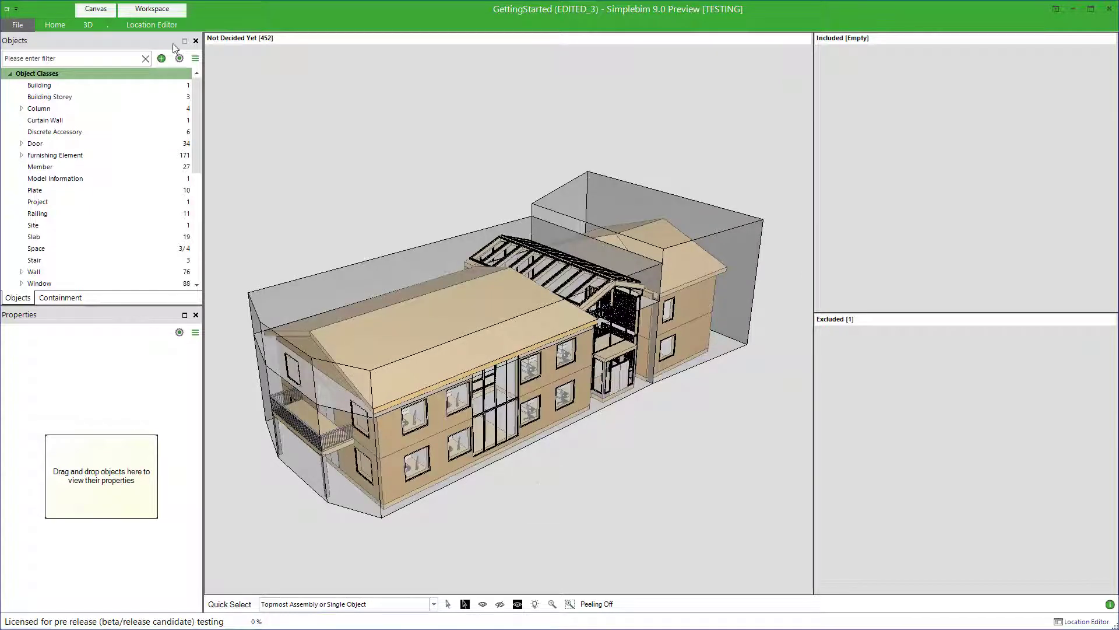
Outline one more location prism over the building in the Location Editor and select it
left_click(146, 24)
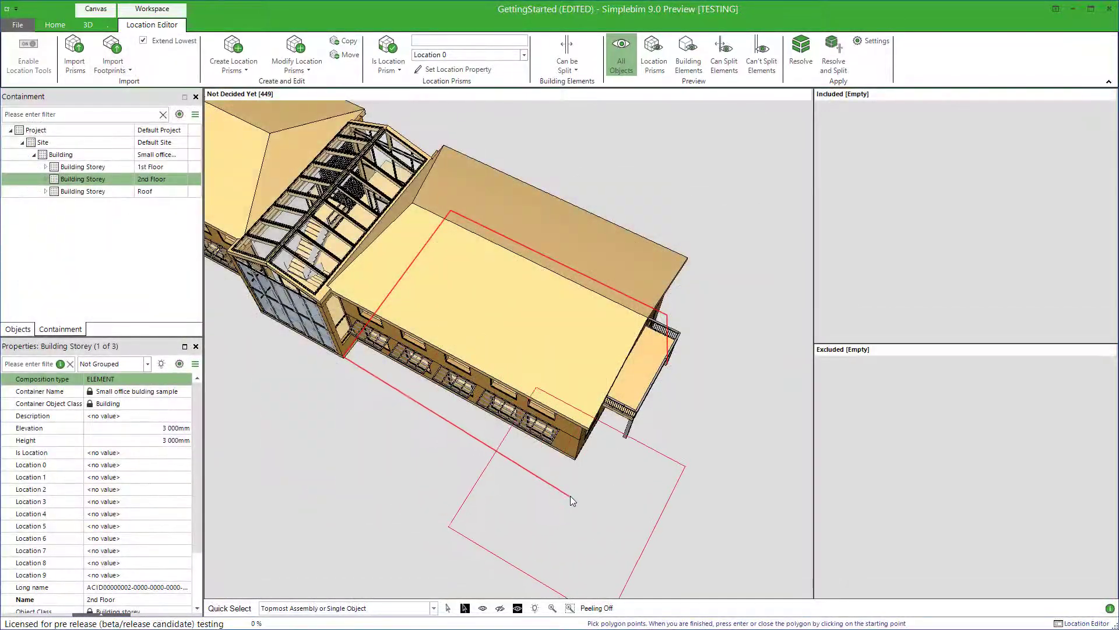
left_click(626, 438)
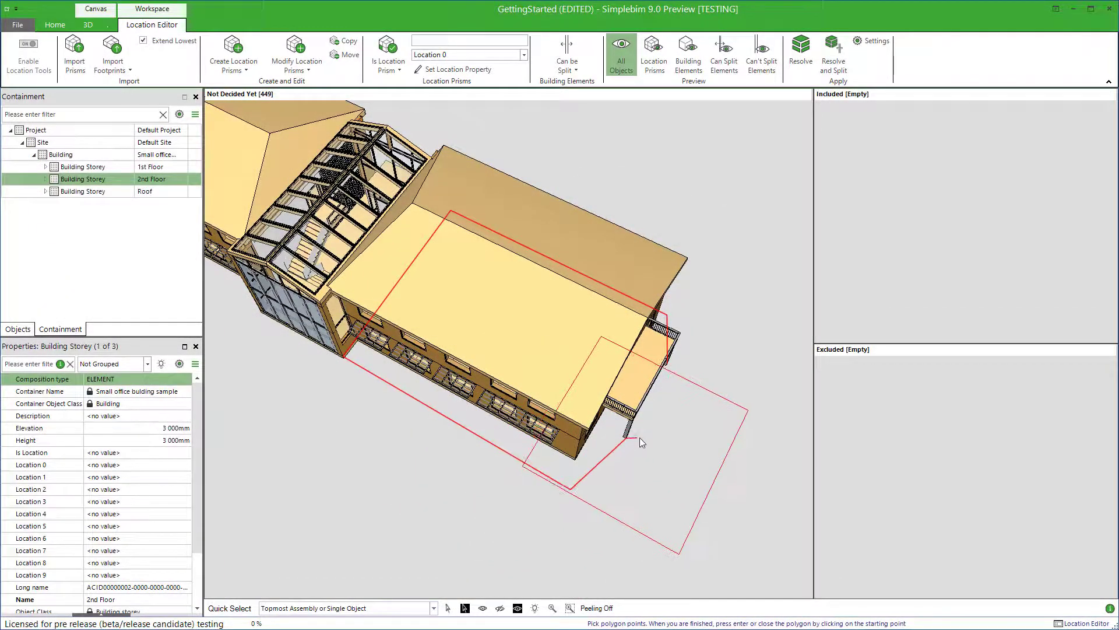
left_click_drag(639, 438, 609, 414)
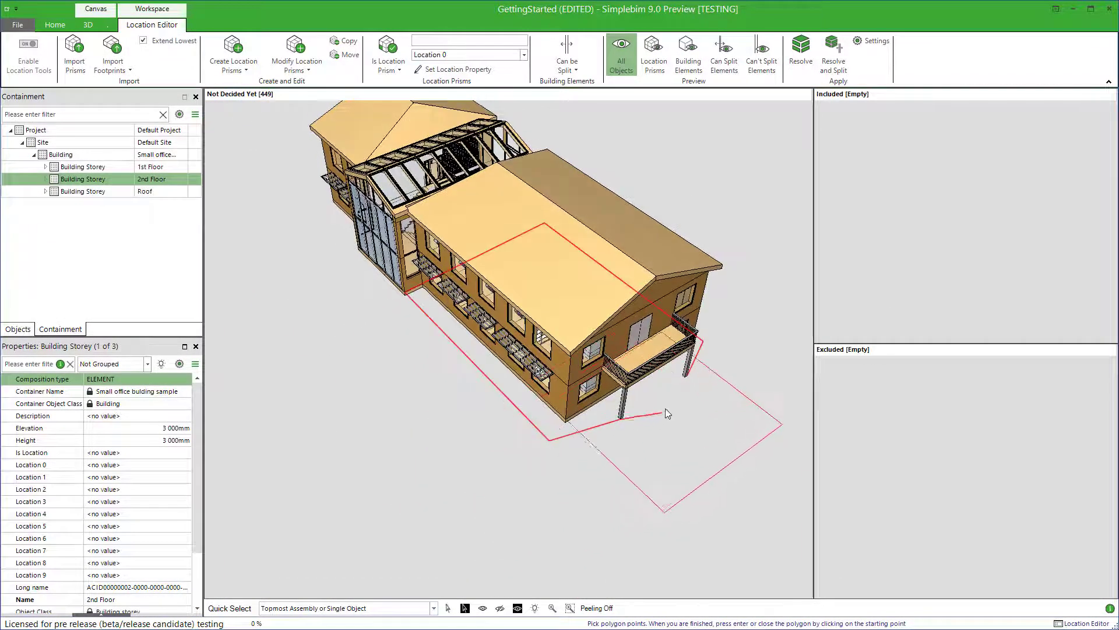
key("Return")
left_click_drag(544, 297, 527, 338)
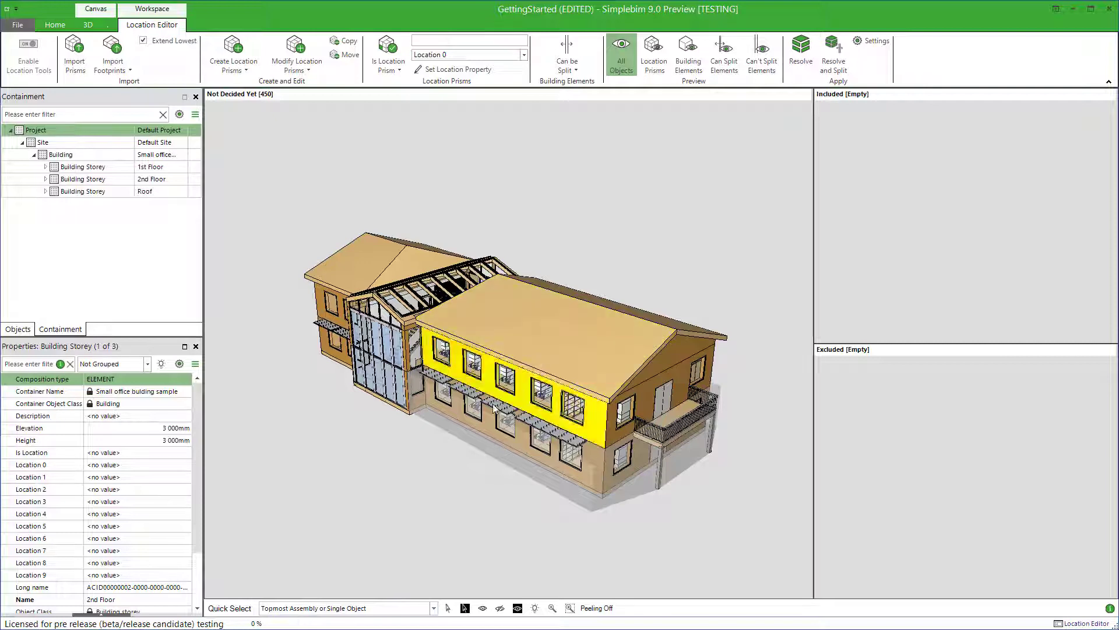
left_click(478, 422)
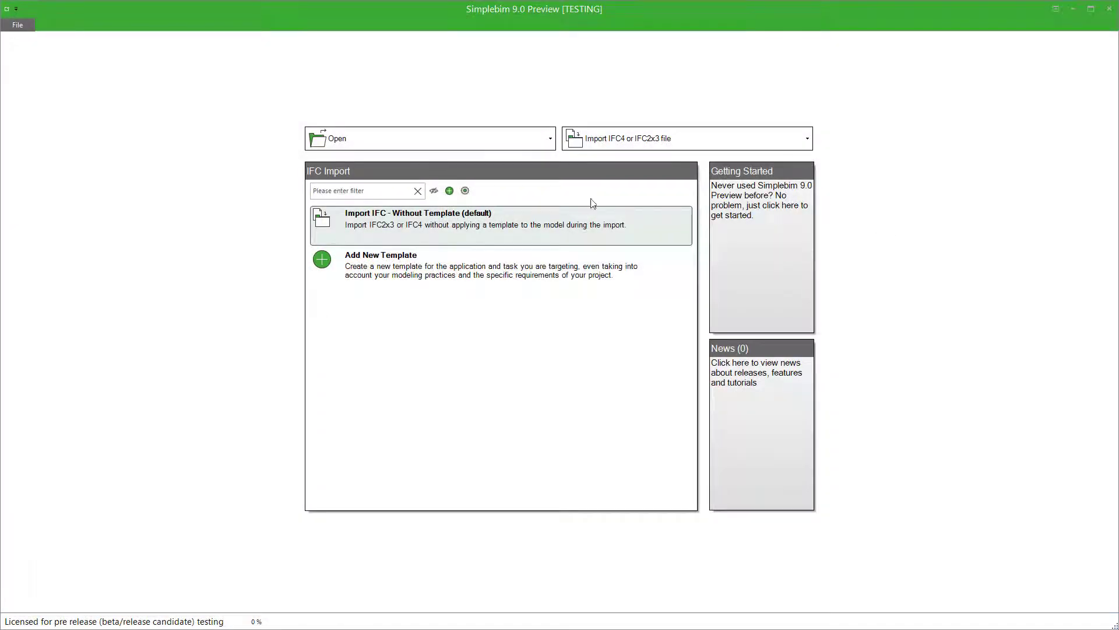
Re-import GettingStarted.ifc without a template and switch on Enable Location Tools
left_click(484, 219)
left_click(49, 87)
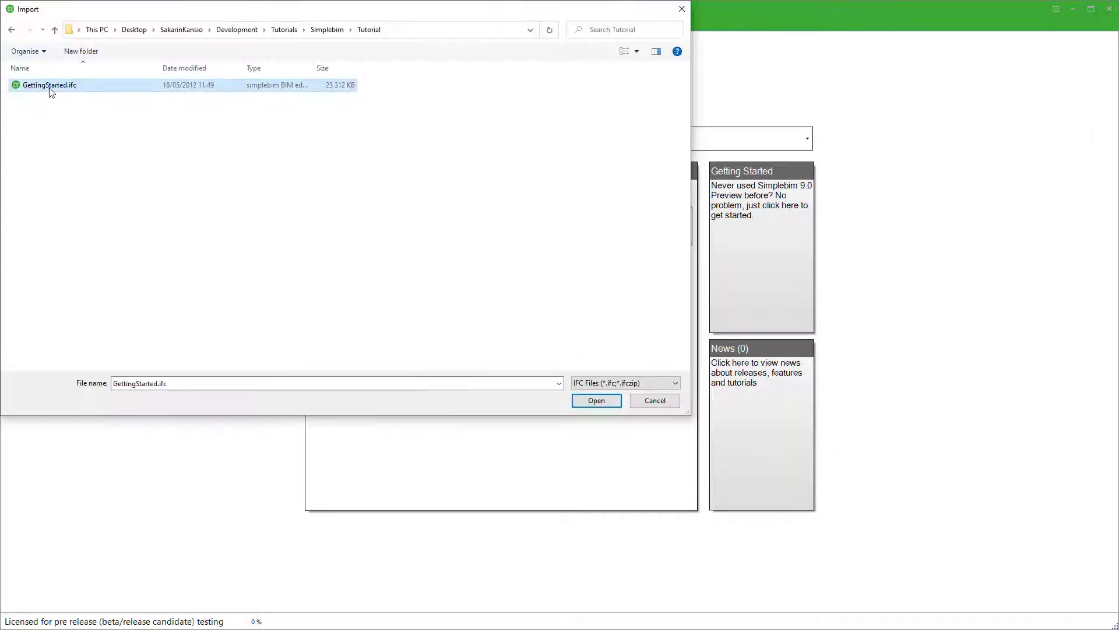
left_click(596, 400)
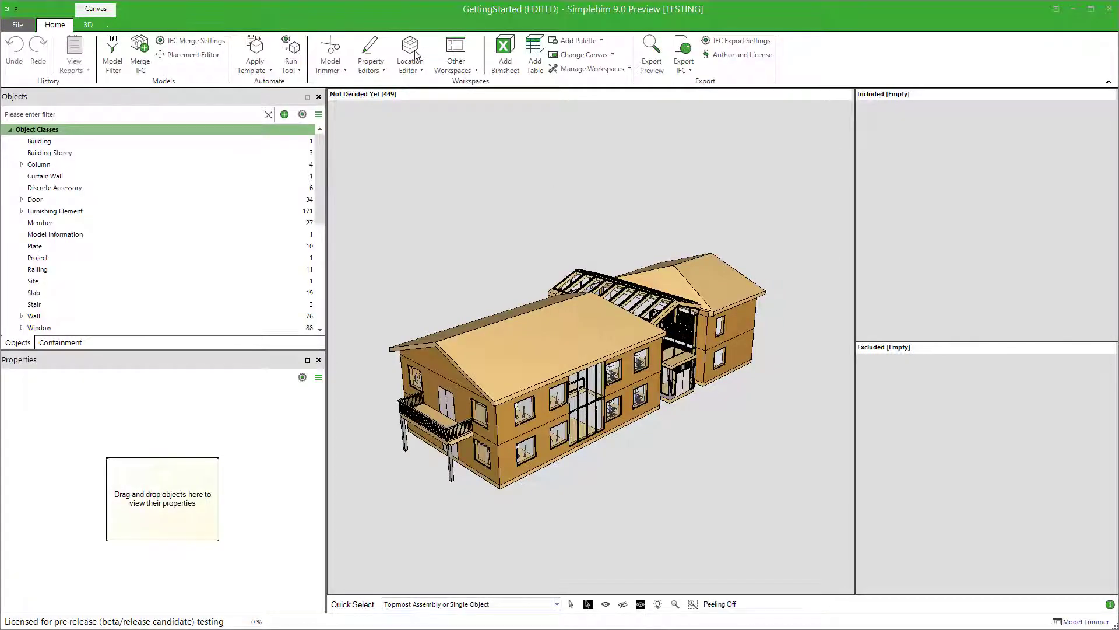
left_click(410, 49)
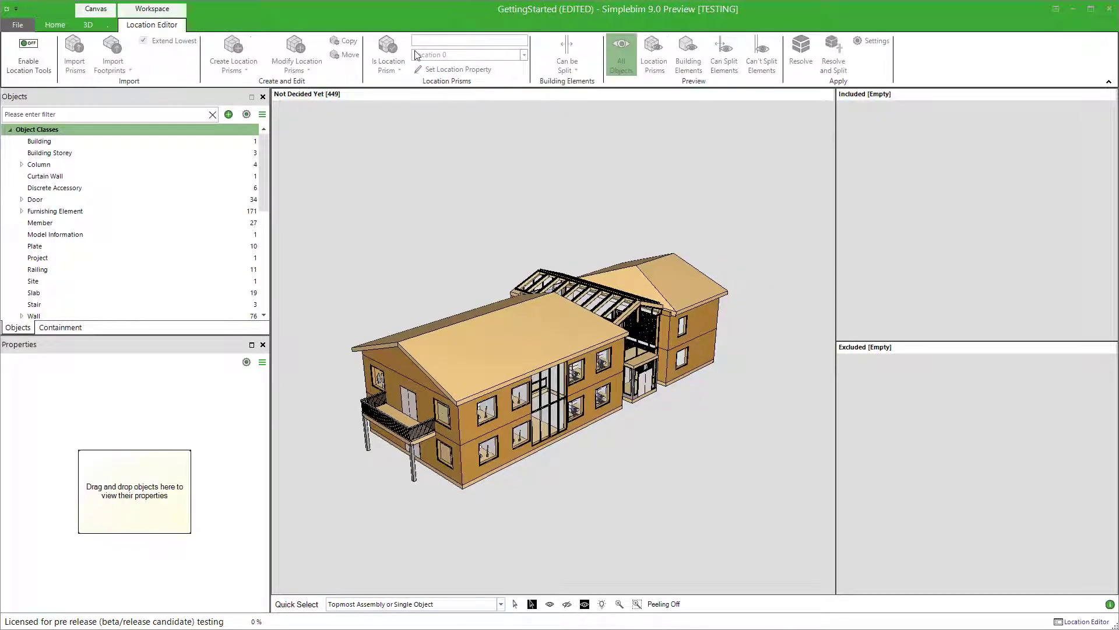
left_click(33, 55)
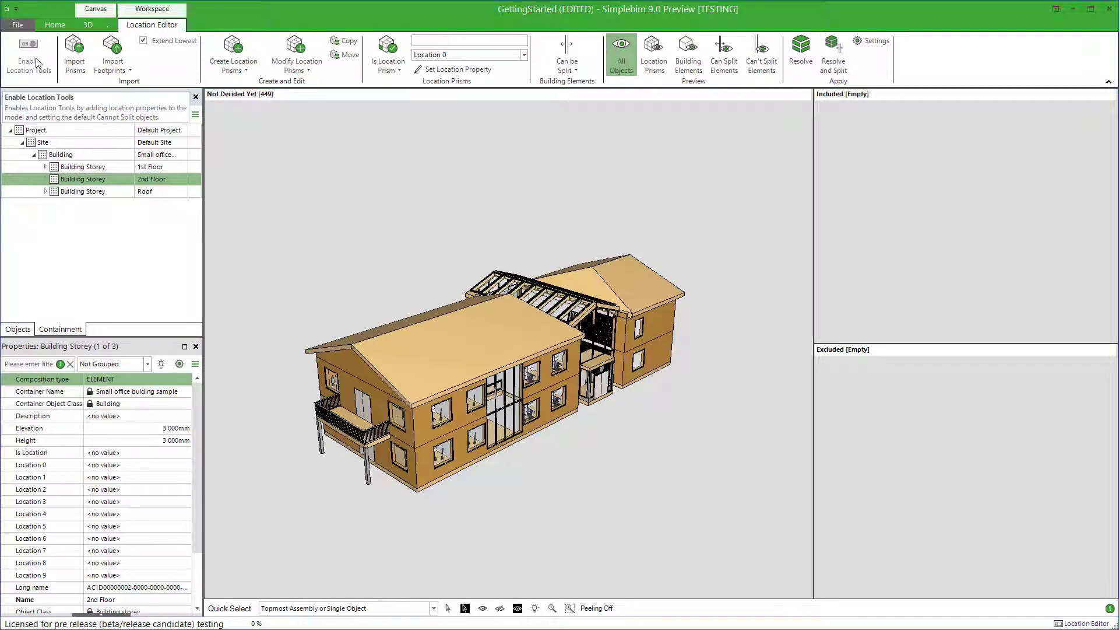
Start a new horizontal location prism and set its Location 0 identifier to A
left_click(247, 65)
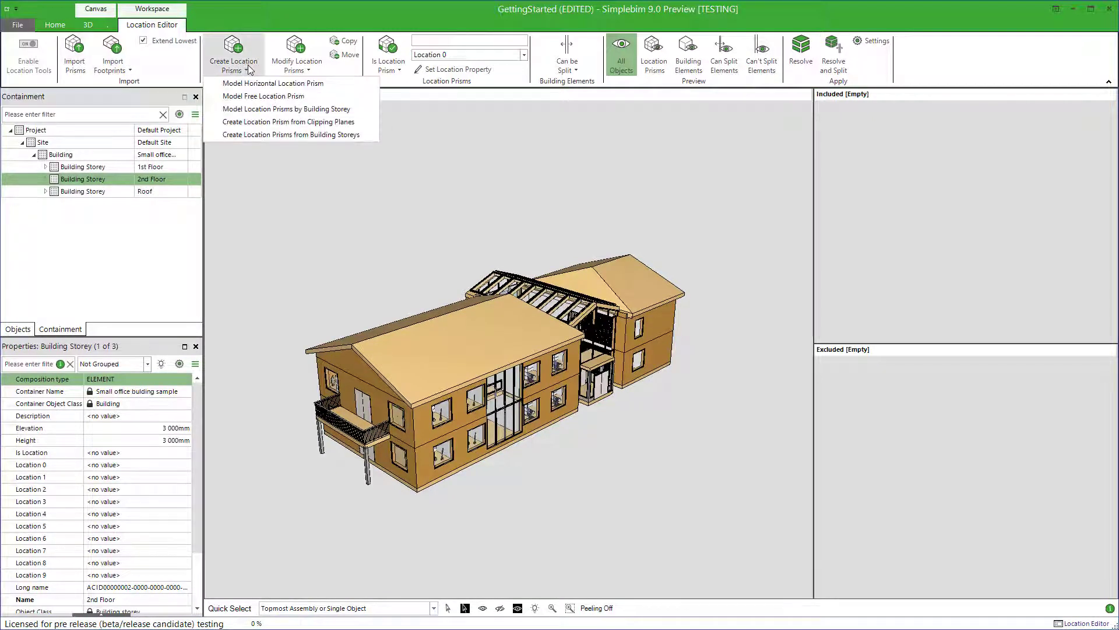
left_click(346, 85)
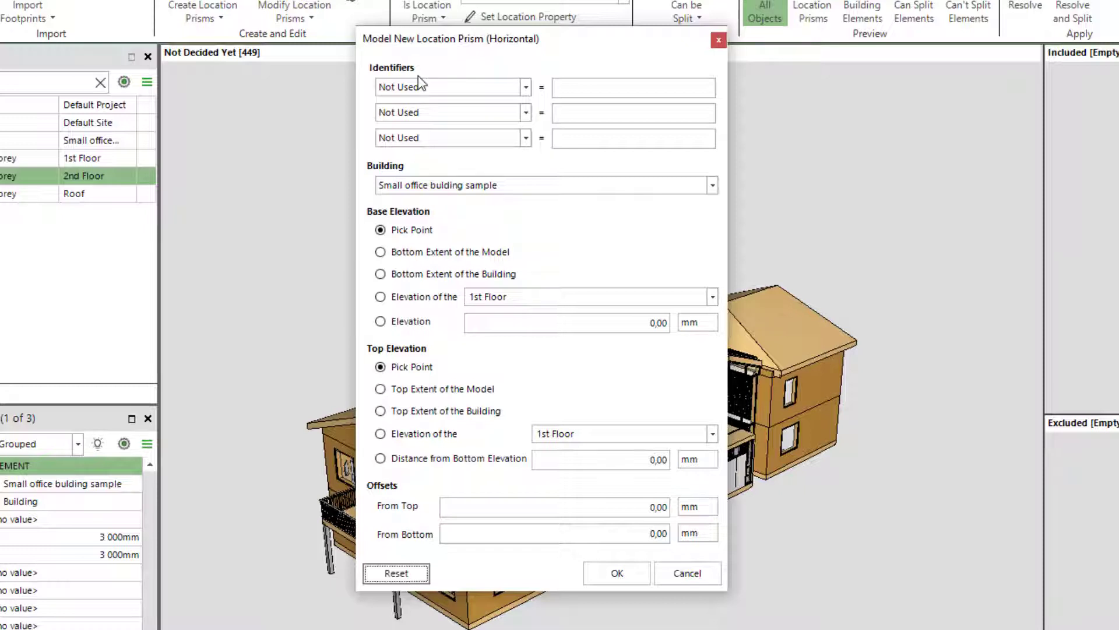
left_click(526, 87)
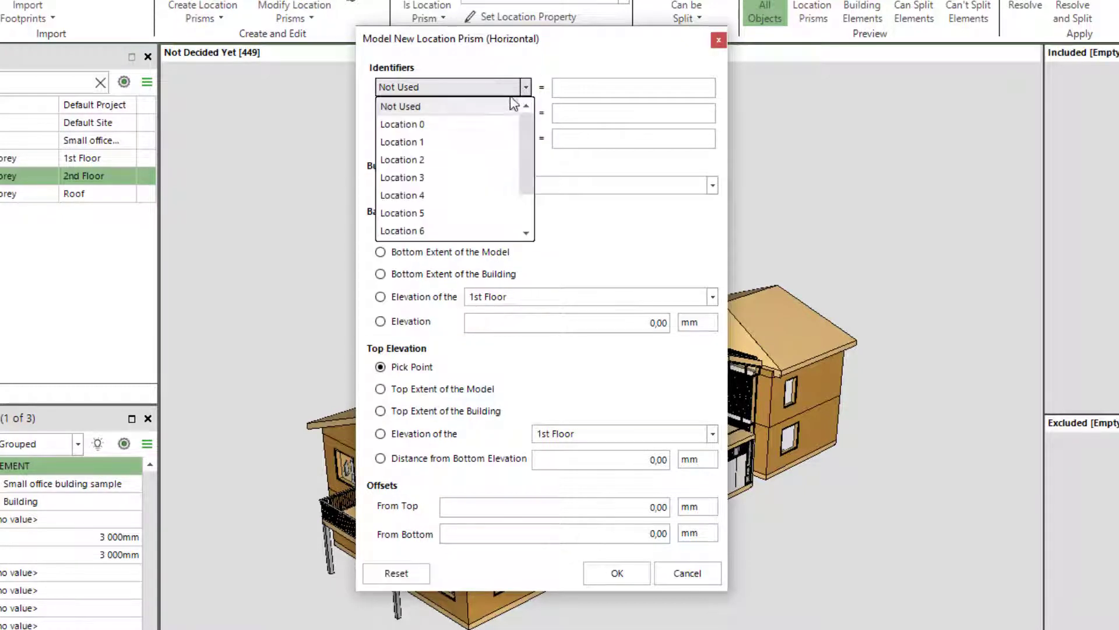
left_click(524, 124)
left_click(571, 90)
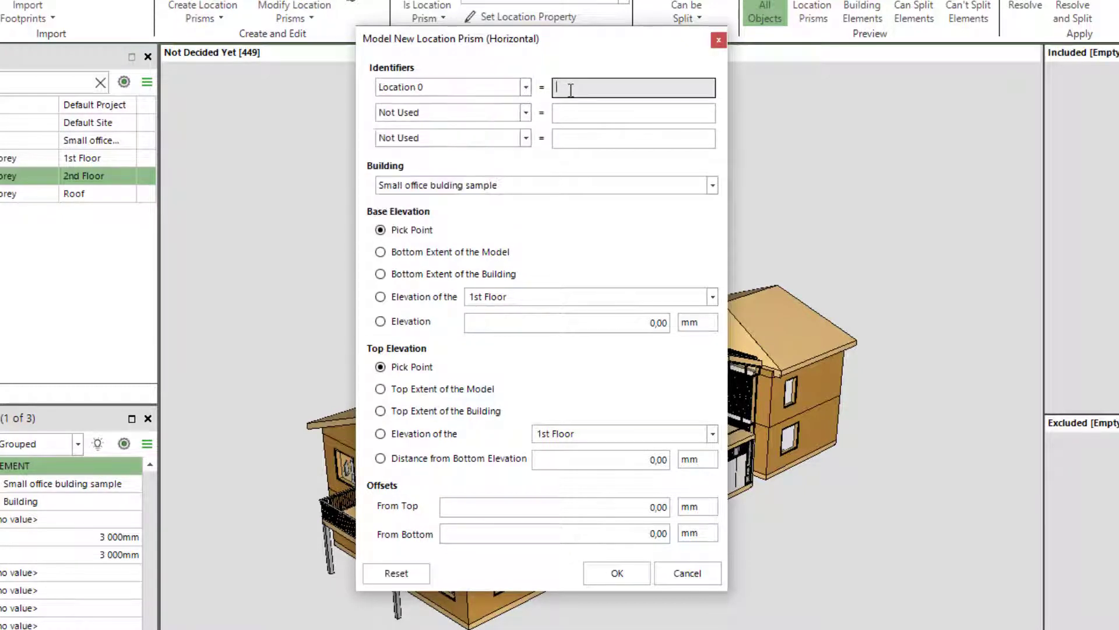
type("A")
key("Tab")
Set the second identifier to Location 1 with the value '1st Floor'
left_click(525, 113)
mouse_move(527, 149)
left_mouse_down()
mouse_move(528, 178)
mouse_move(534, 142)
left_mouse_up()
left_click(487, 167)
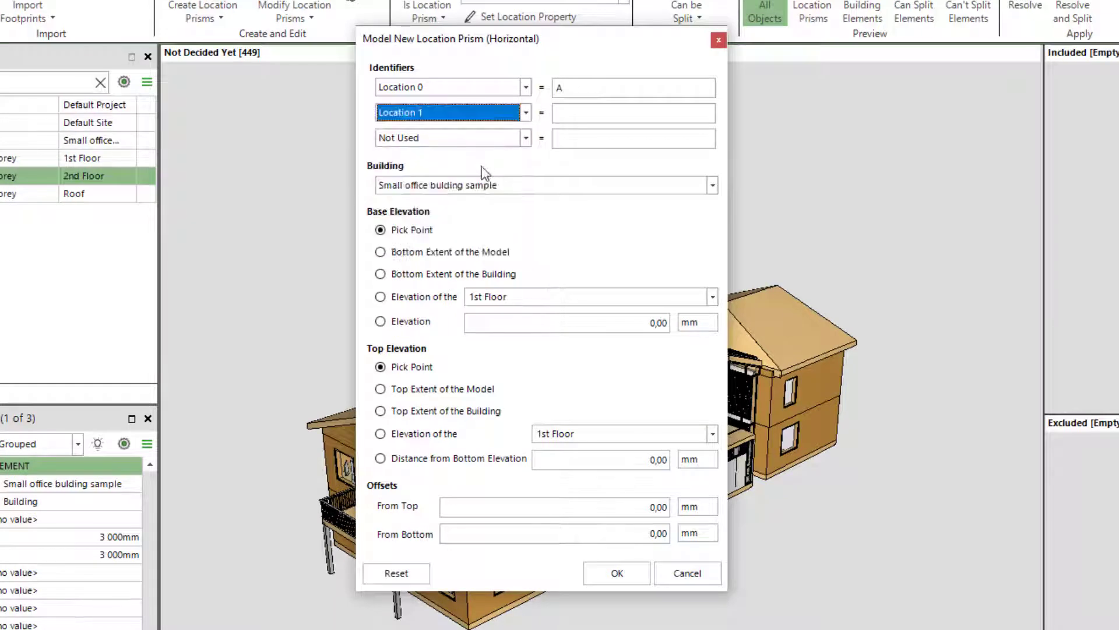
left_click(573, 113)
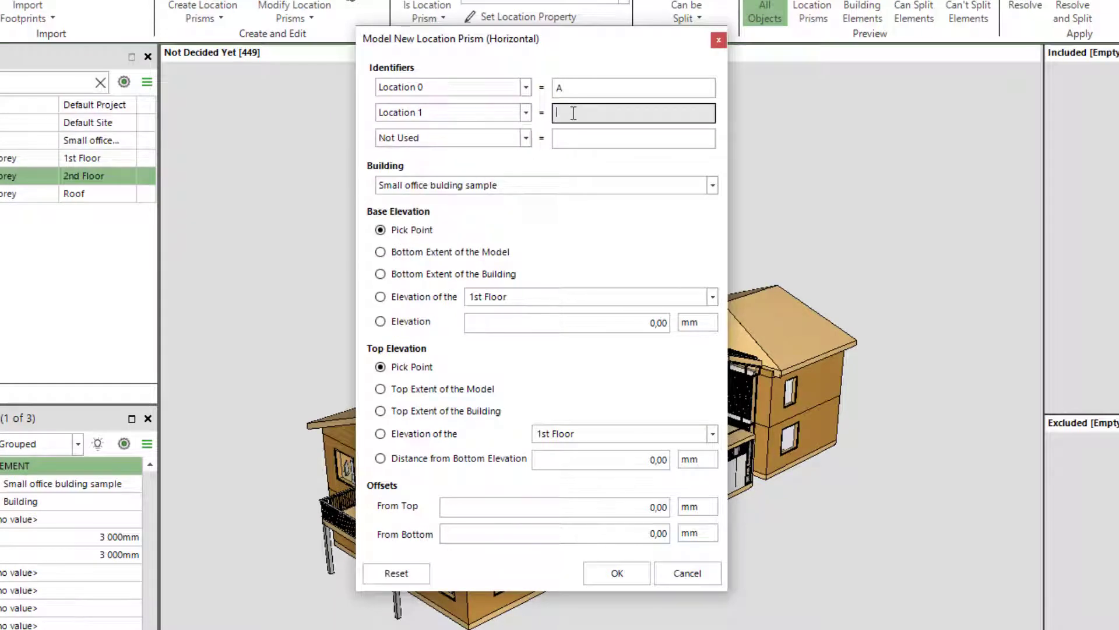
type("1st Floor")
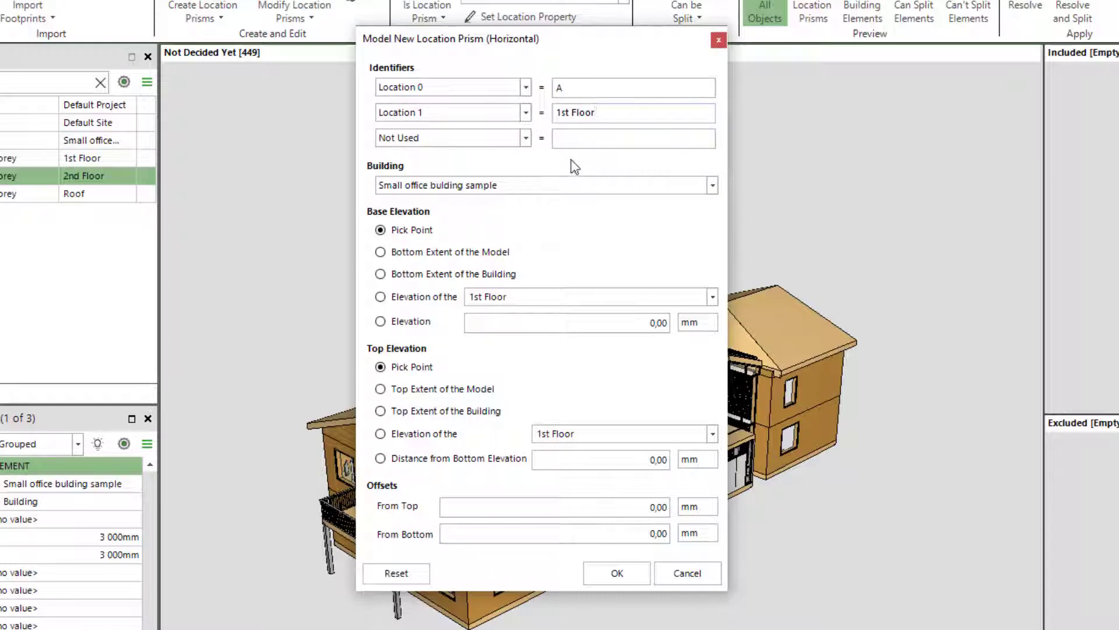
Keep the Small office bulding sample, base at 1st Floor elevation, top at 2nd Floor, and confirm
left_click(712, 186)
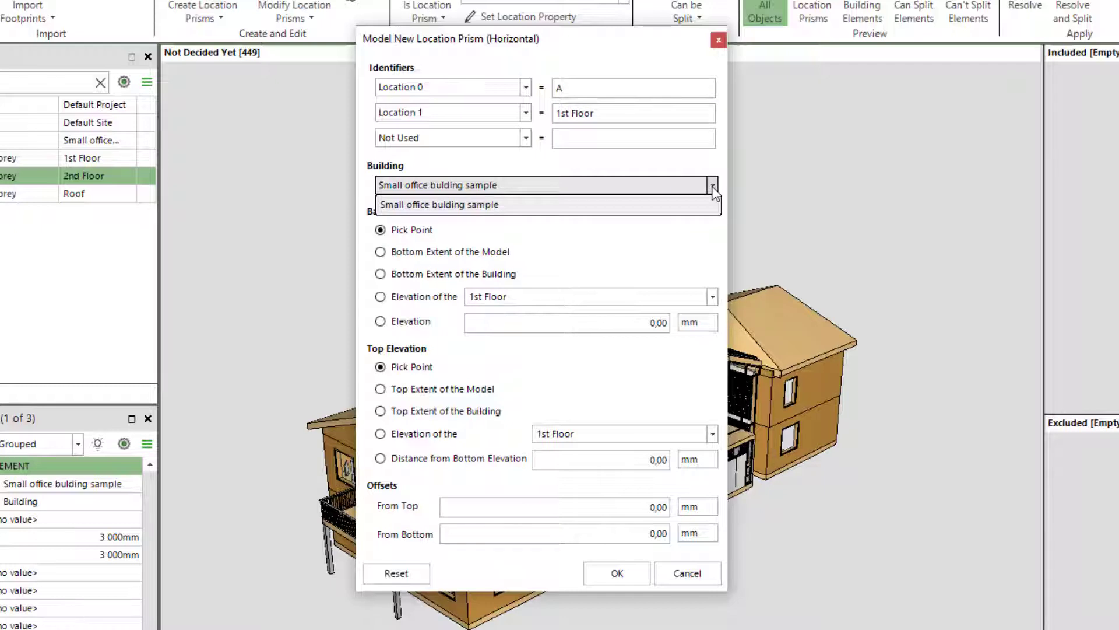
left_click(713, 187)
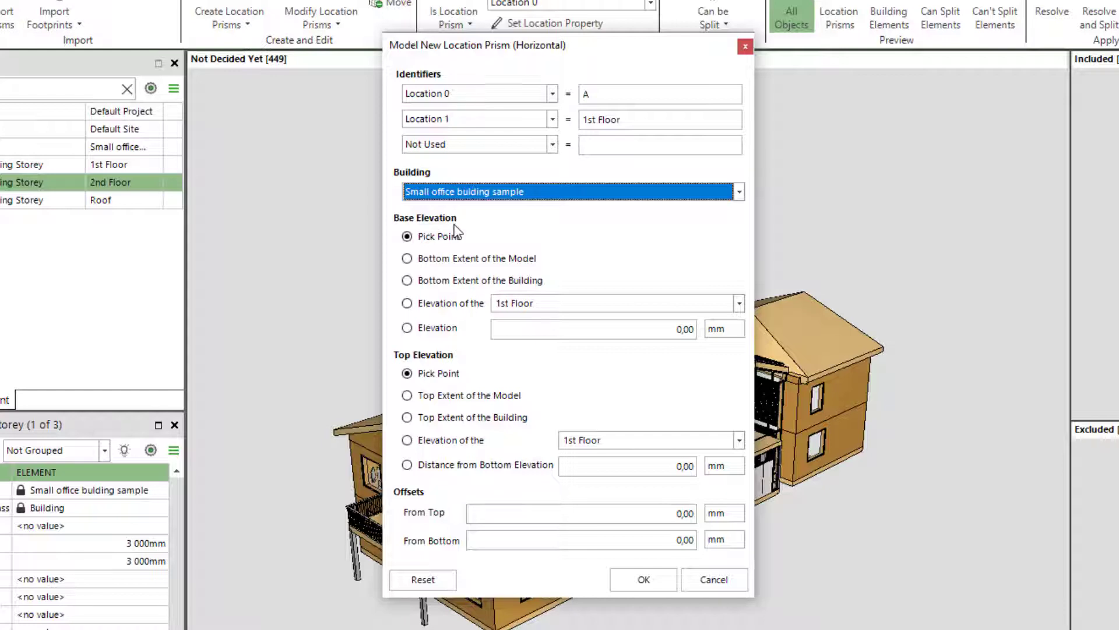
left_click(410, 303)
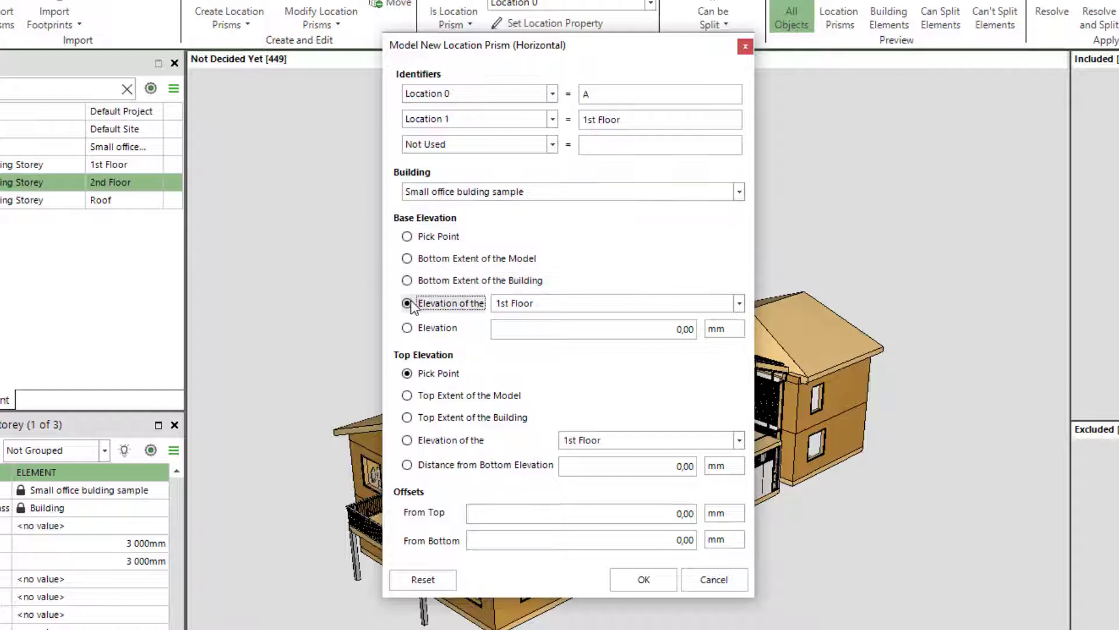
left_click(740, 308)
left_click(741, 308)
left_click(688, 302)
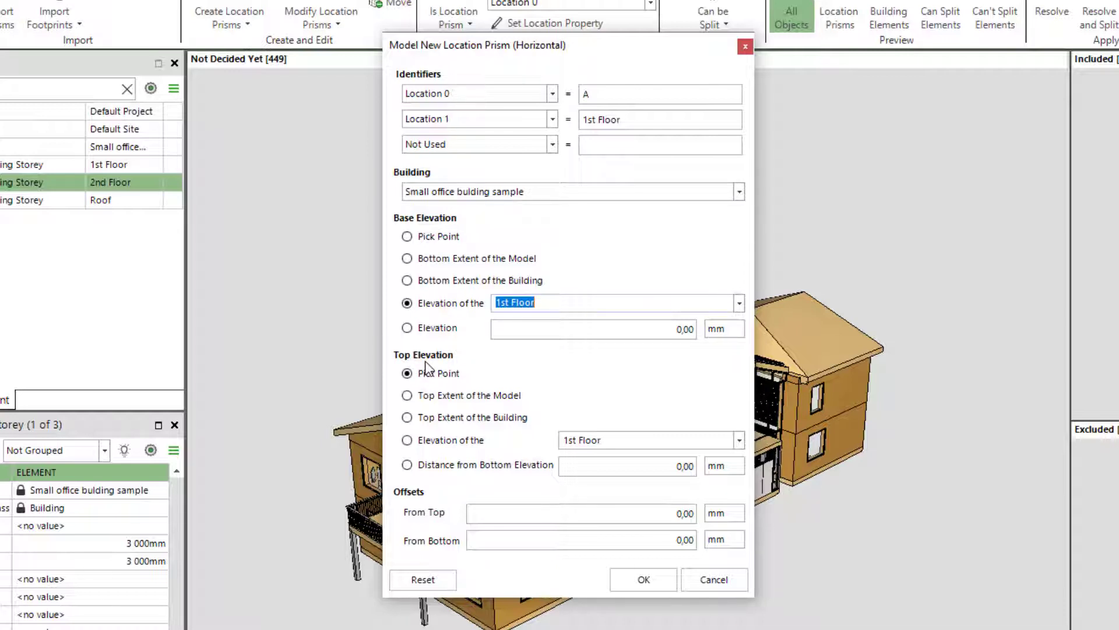
left_click(409, 441)
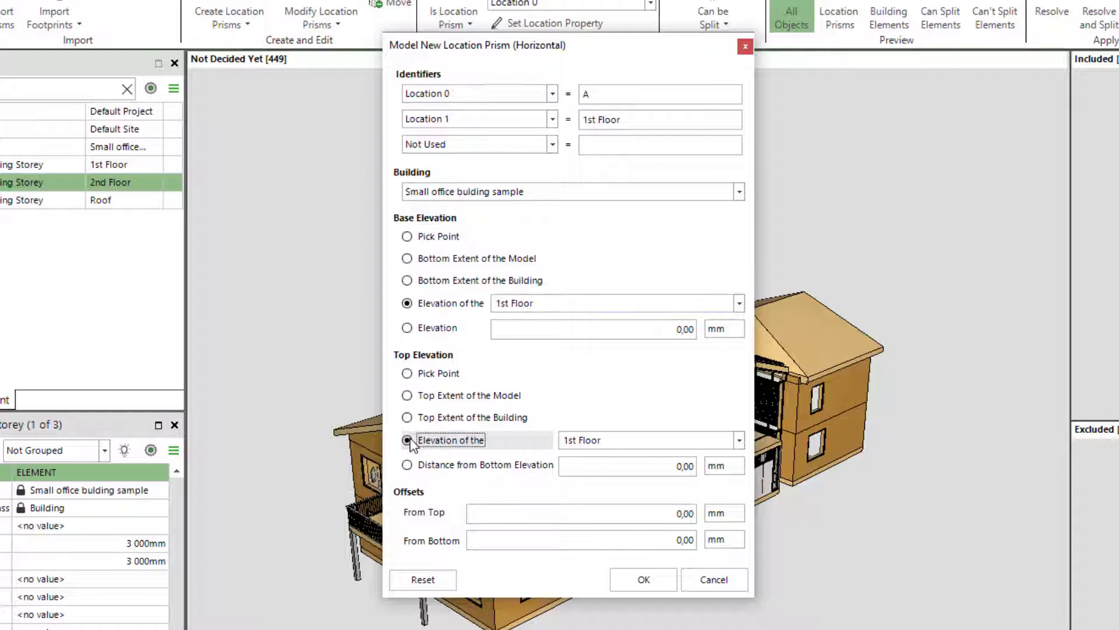
left_click(739, 441)
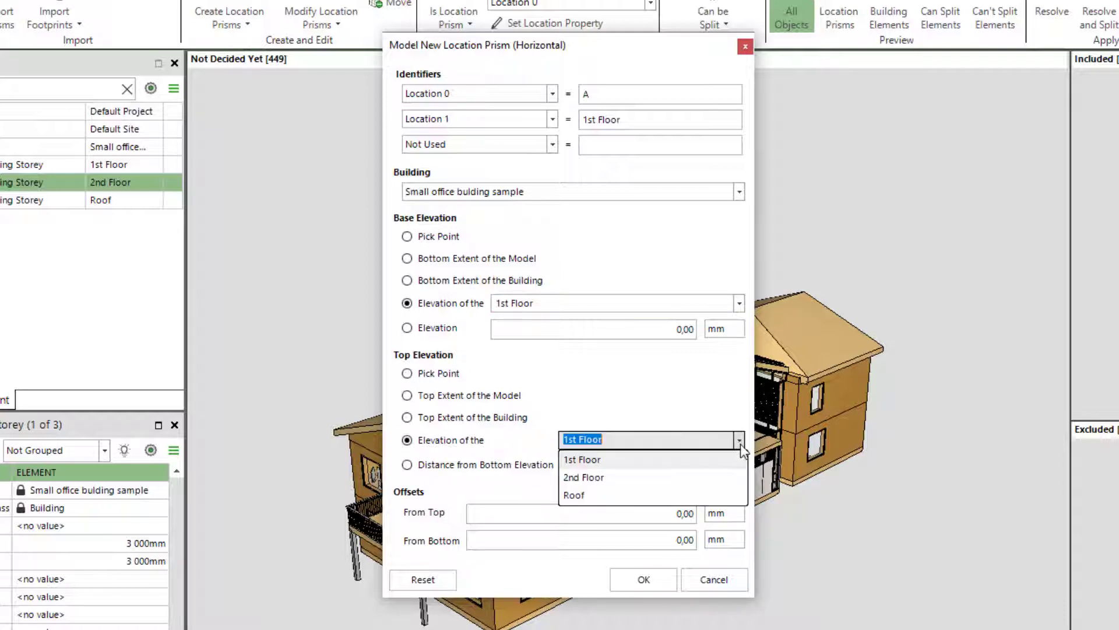
left_click(683, 478)
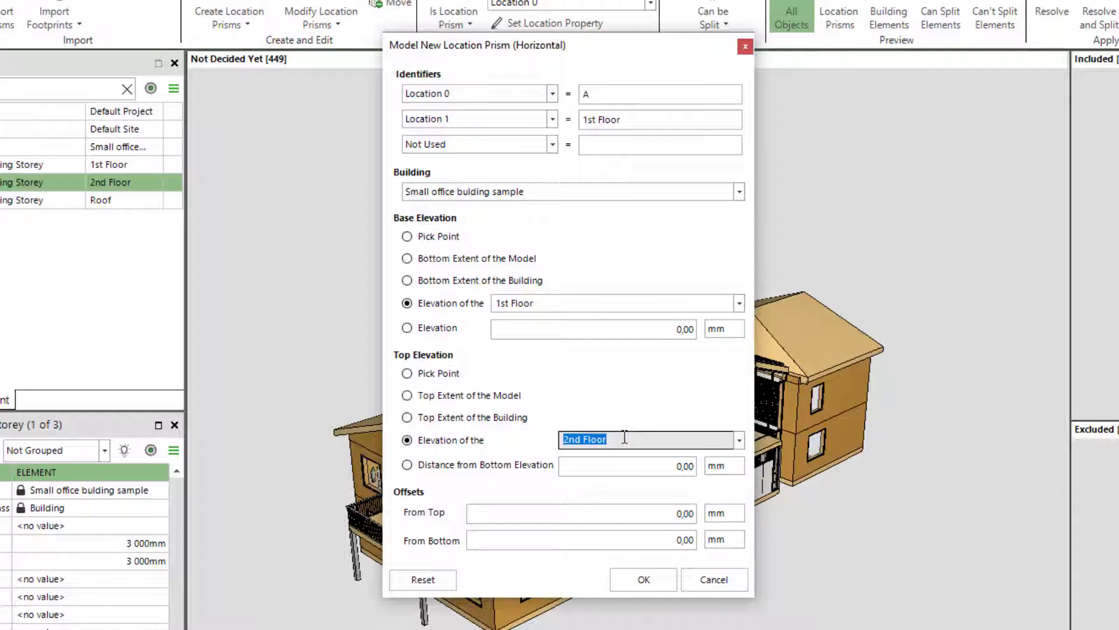
left_click(647, 574)
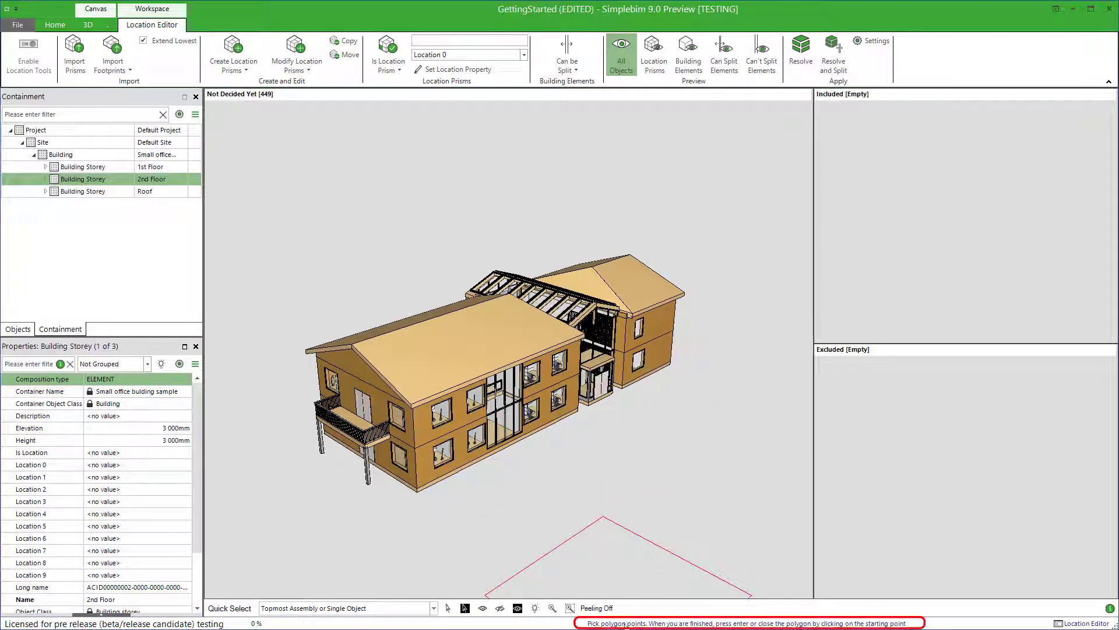
Remove the two wrongly placed footprint points while viewing the building from several angles
scroll(366, 494, "up", 5)
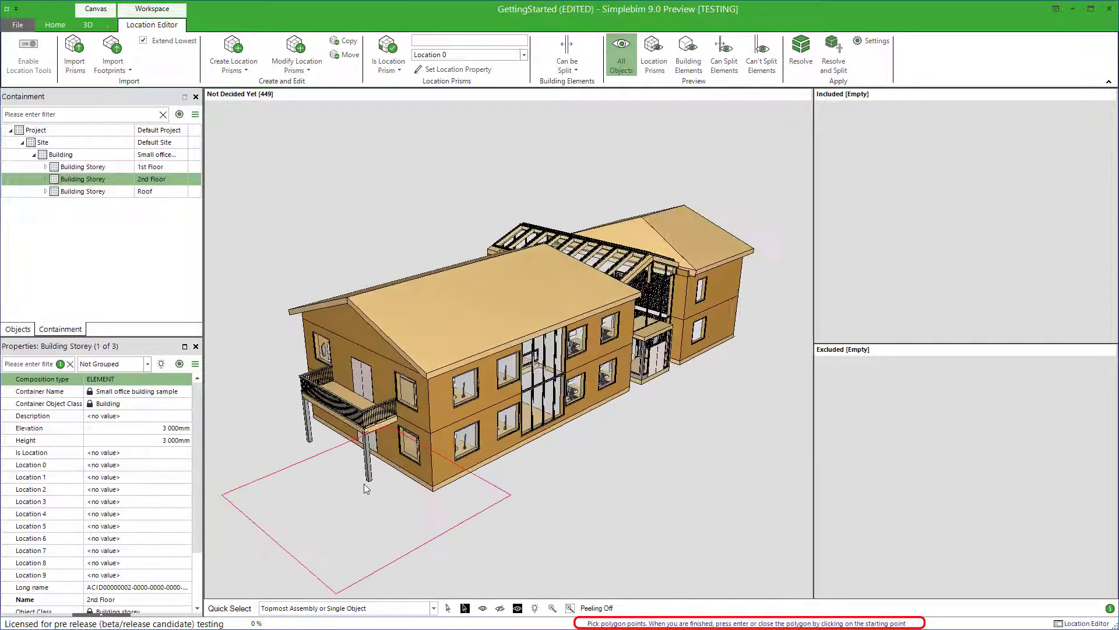
scroll(368, 488, "up", 4)
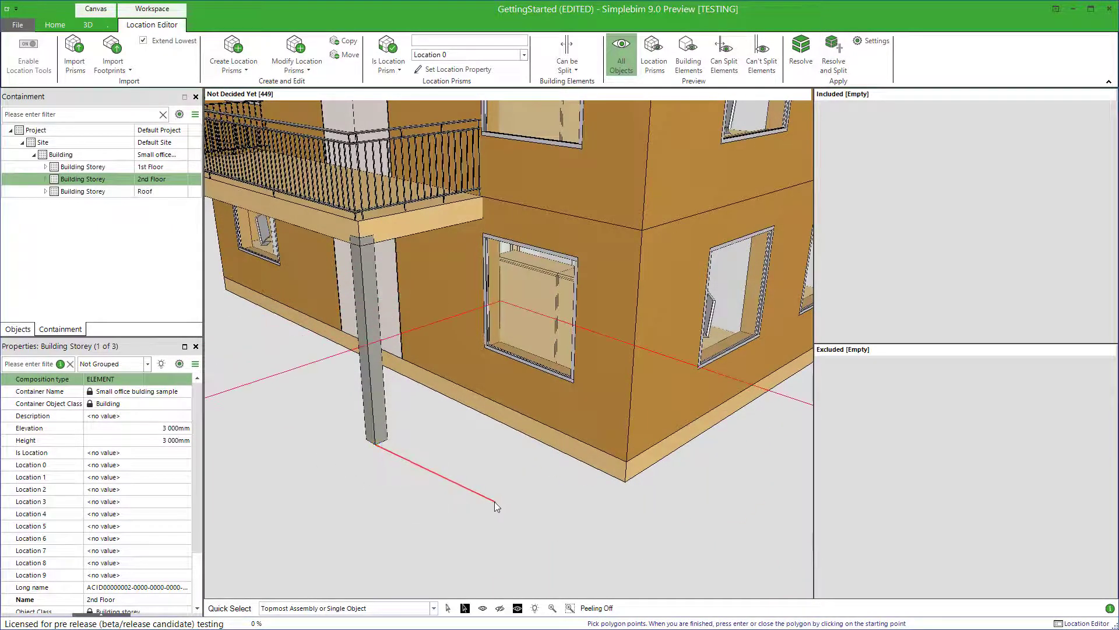
scroll(495, 505, "down", 5)
scroll(496, 505, "down", 1)
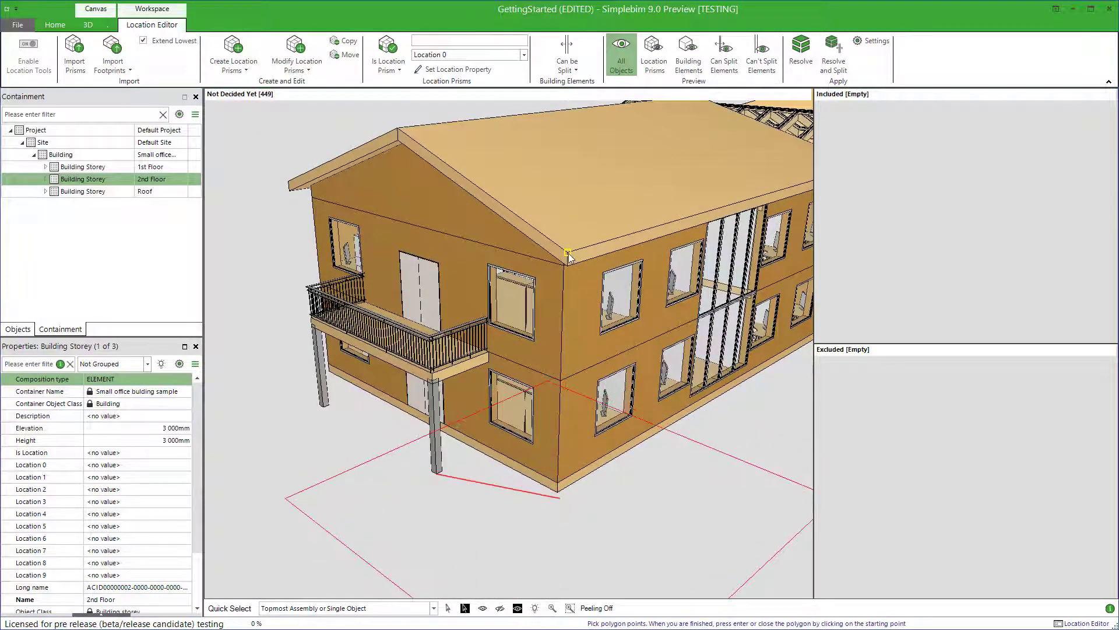
middle_click_drag(559, 311, 547, 391)
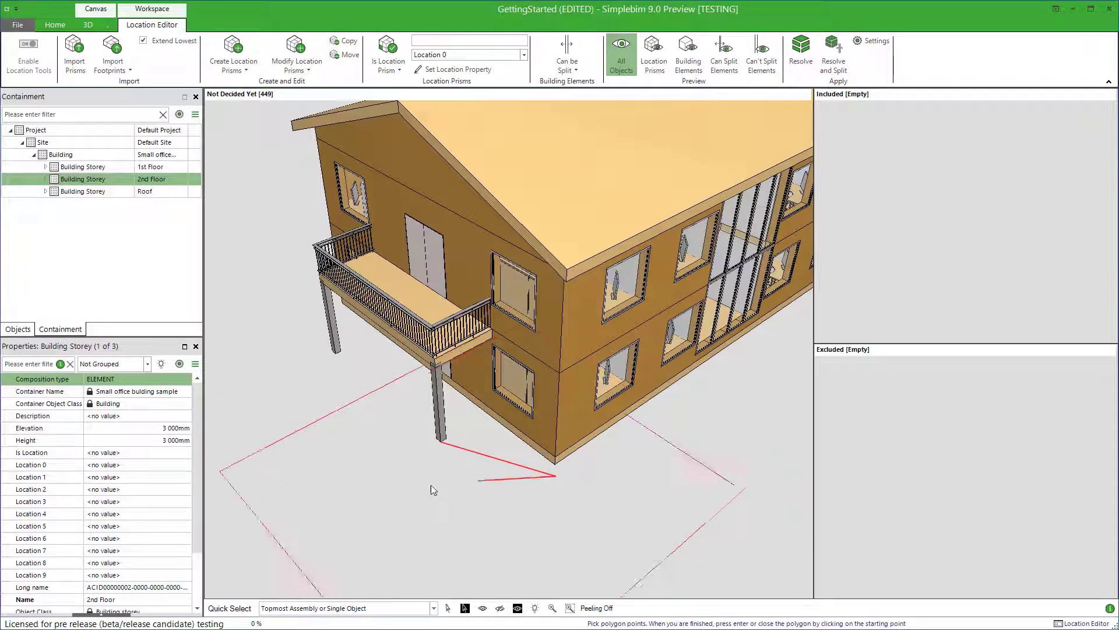
middle_click_drag(517, 471, 346, 463)
scroll(346, 463, "down", 1)
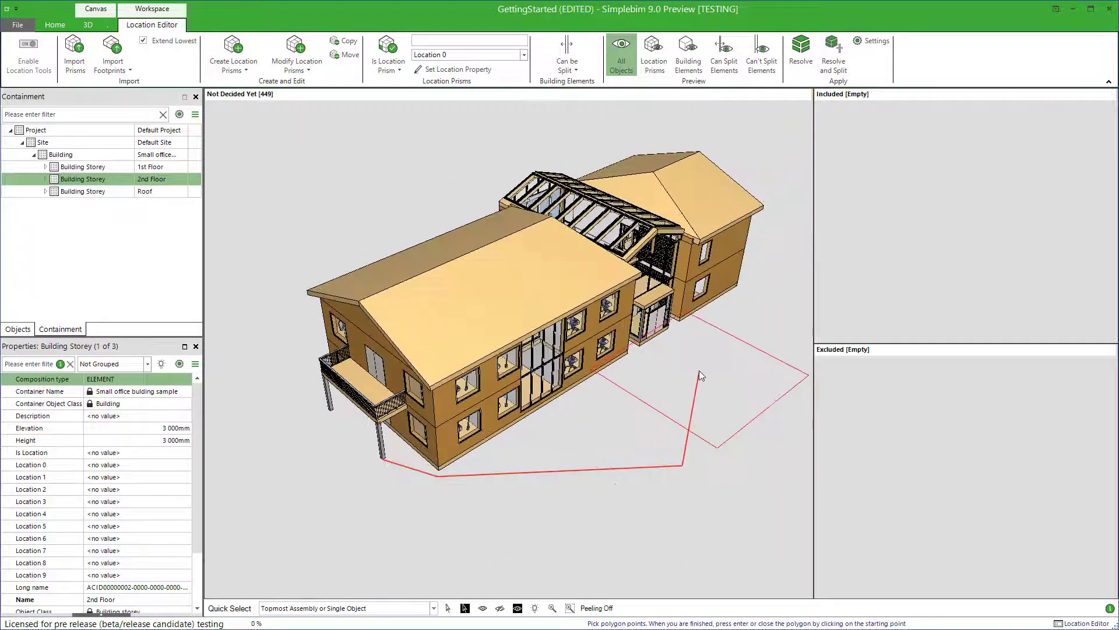
key("BackSpace")
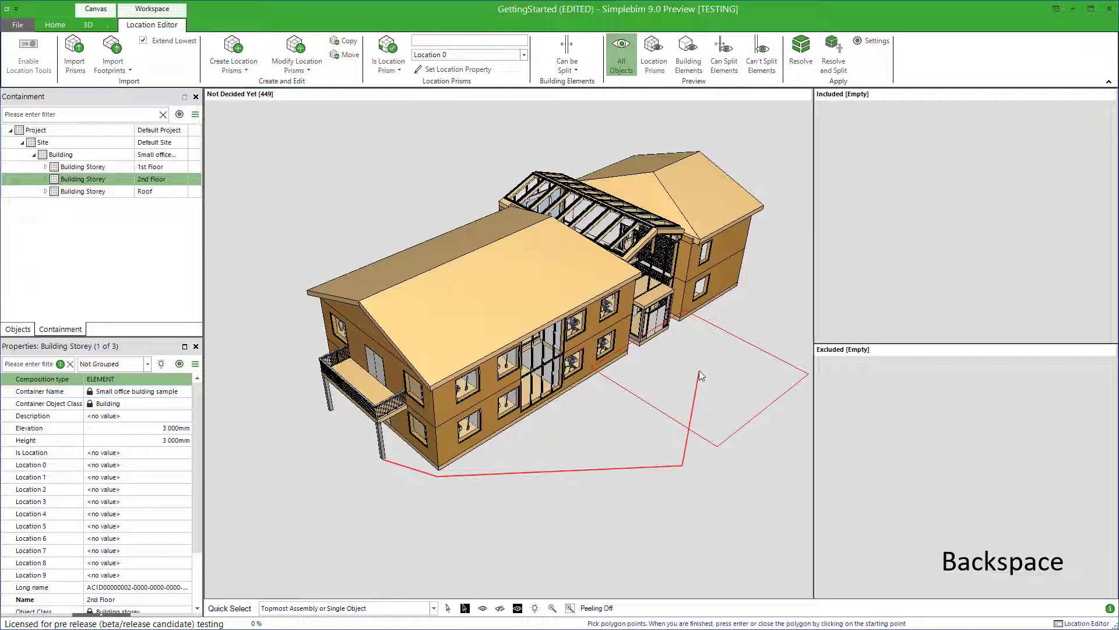
key("BackSpace")
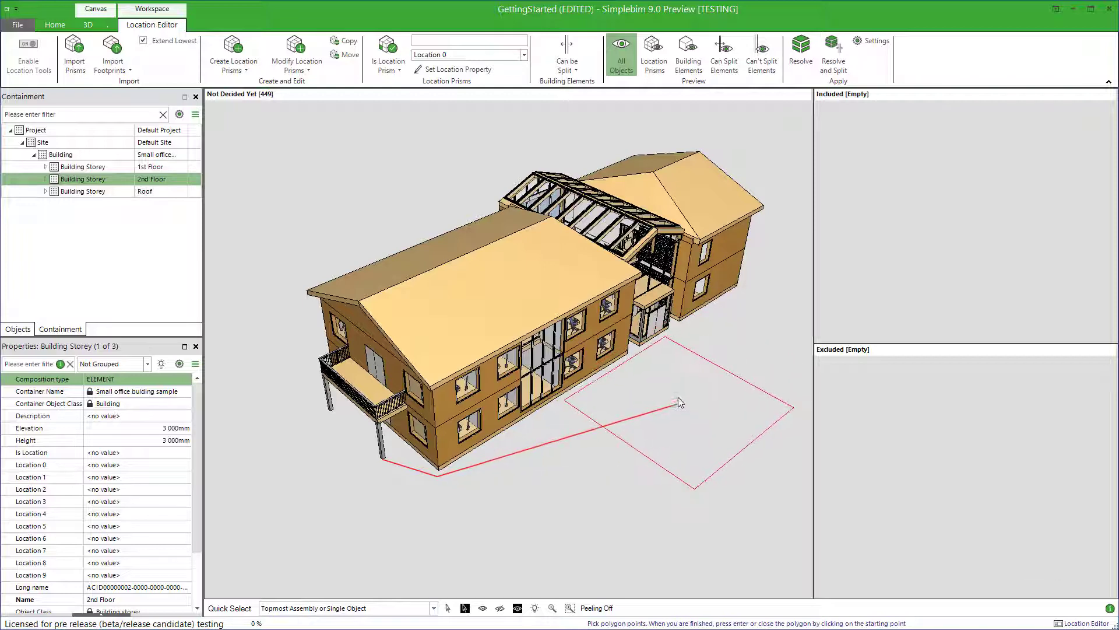
left_click_drag(628, 275, 629, 293)
key("Escape")
scroll(648, 287, "up", 5)
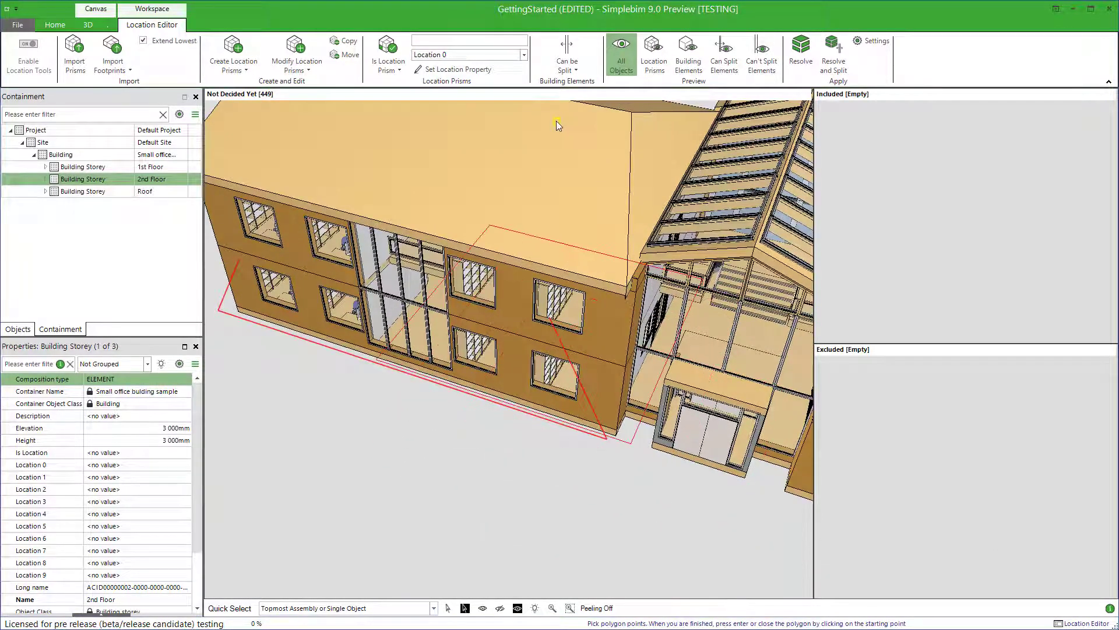
left_click_drag(558, 133, 732, 191)
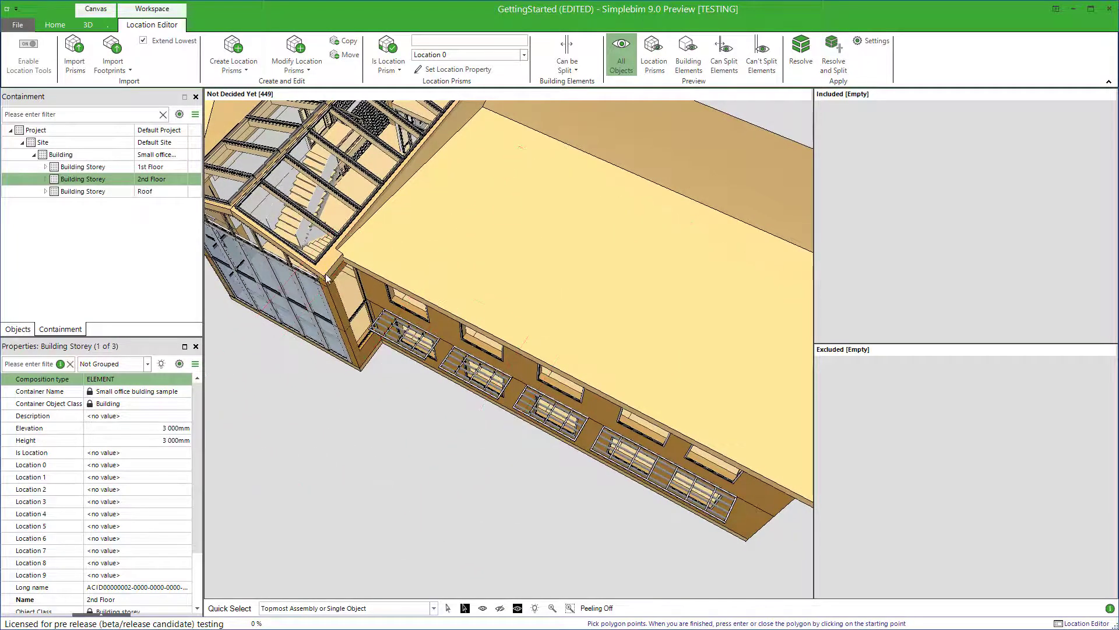
scroll(327, 279, "down", 5)
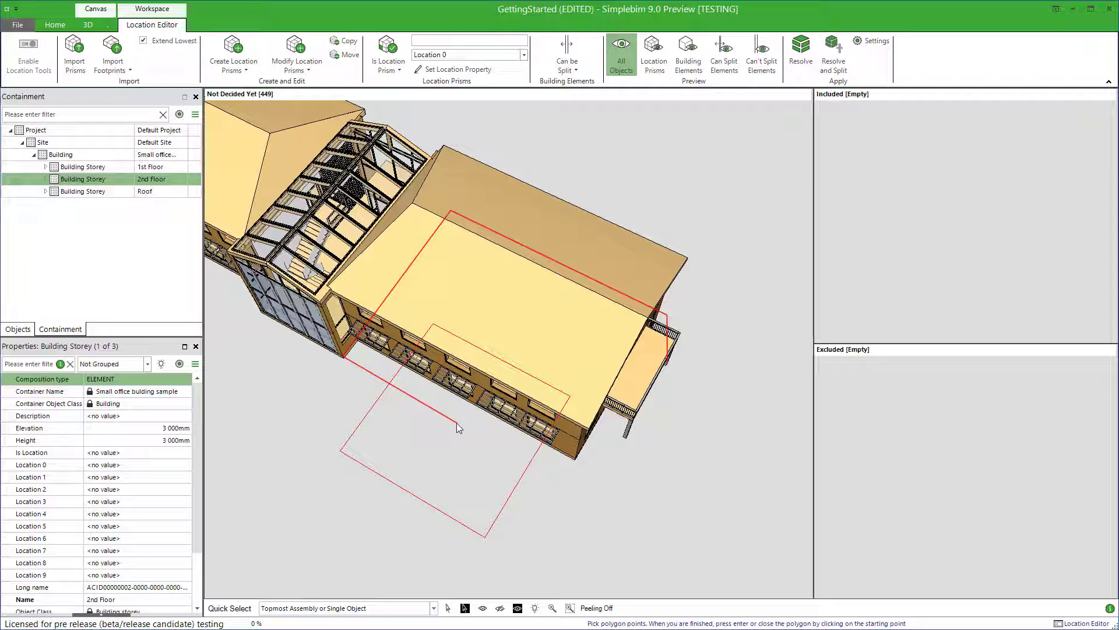
Place corners beside the long wing and near the balcony column base, then close the prism
left_click(570, 488)
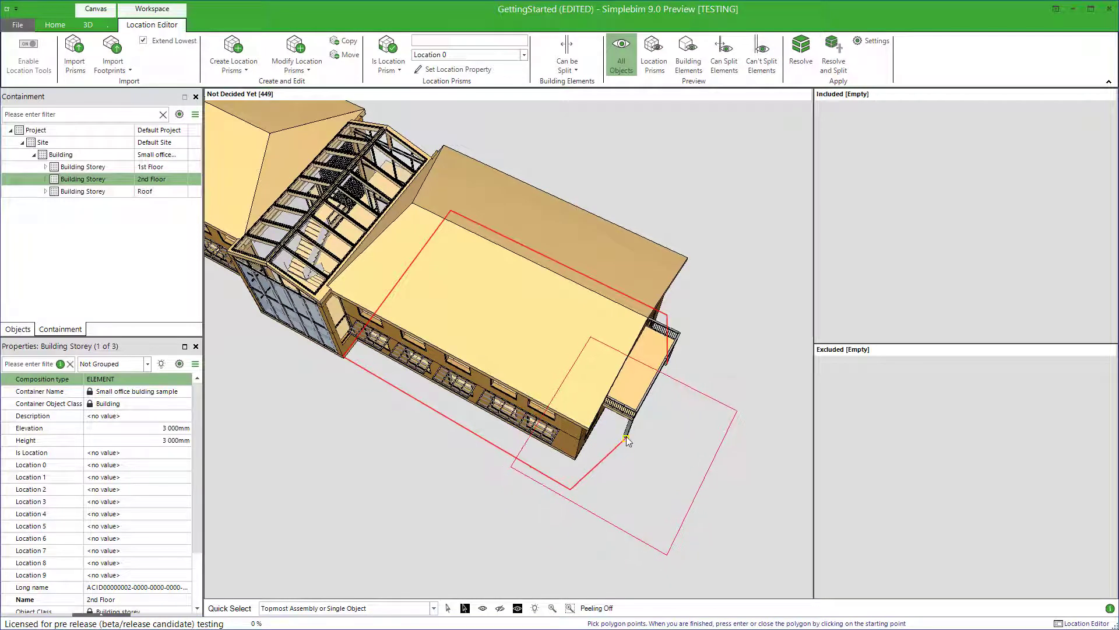
middle_click_drag(628, 436, 630, 424)
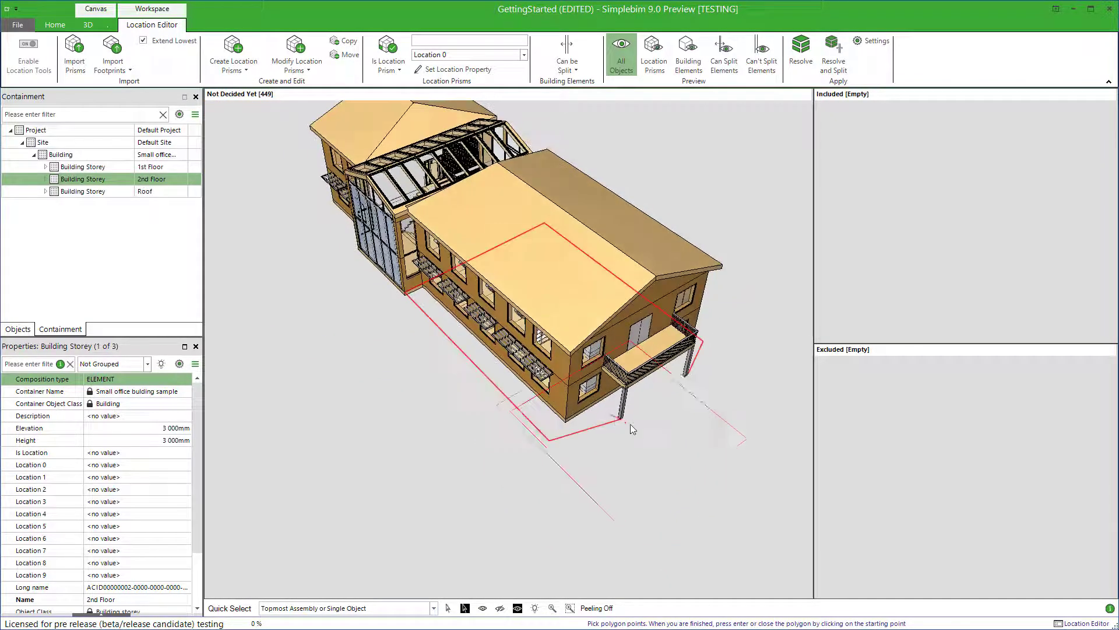
left_click(664, 408)
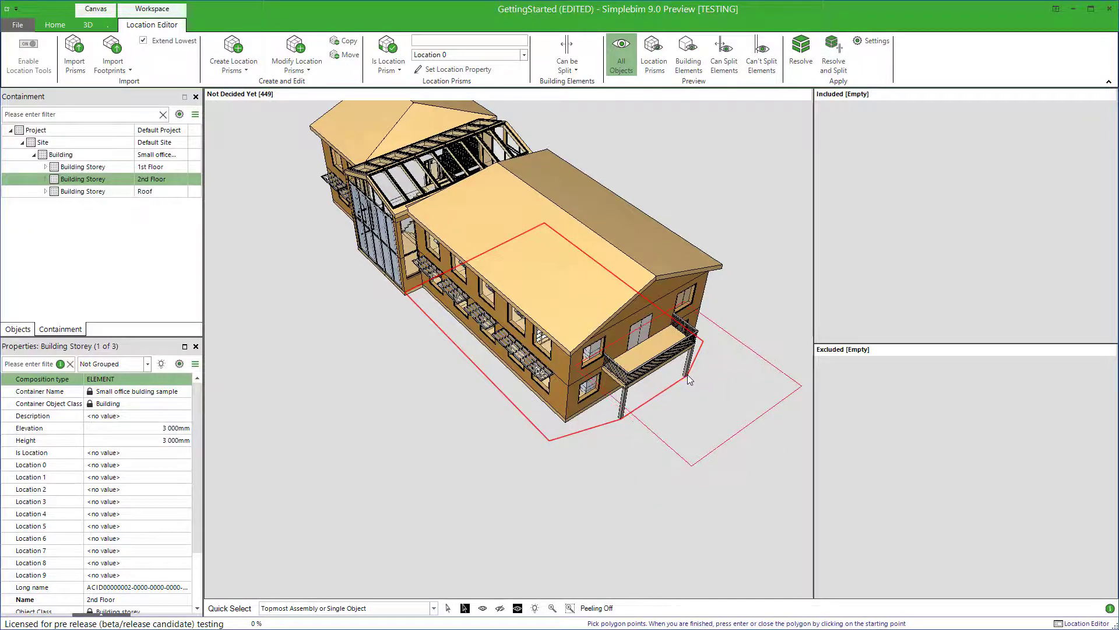
key("Return")
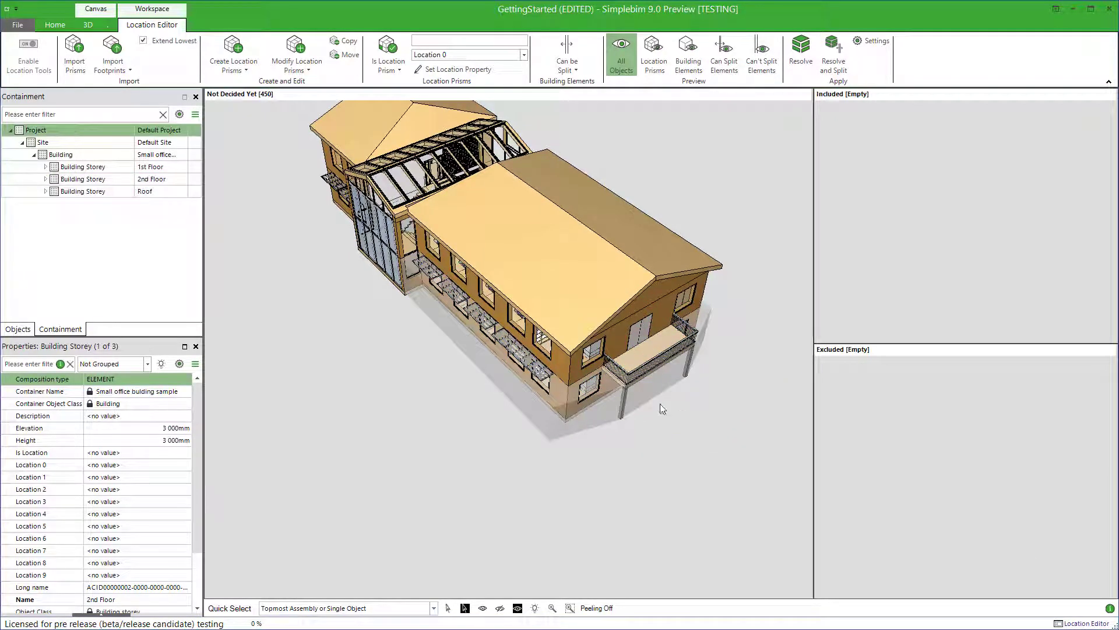
left_click_drag(524, 285, 527, 338)
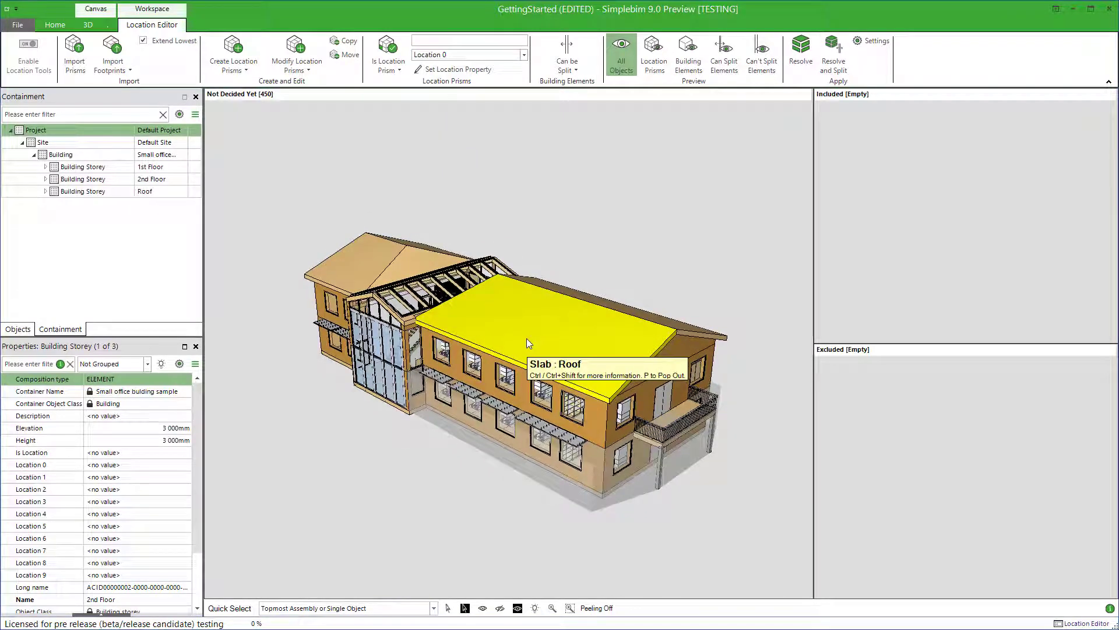
left_click(478, 421)
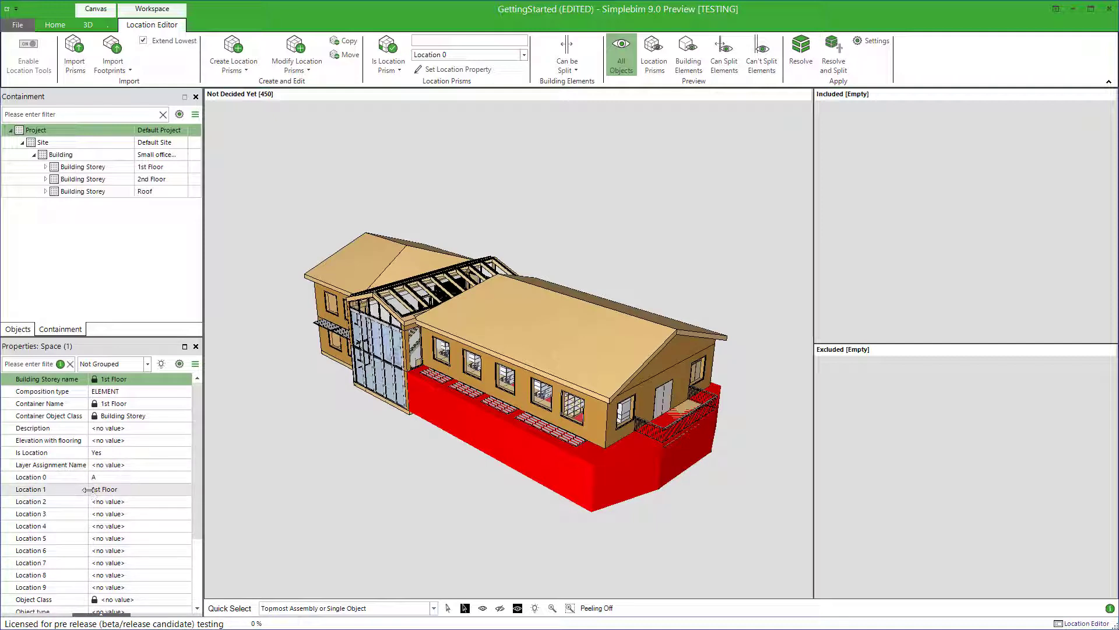
left_click(118, 170)
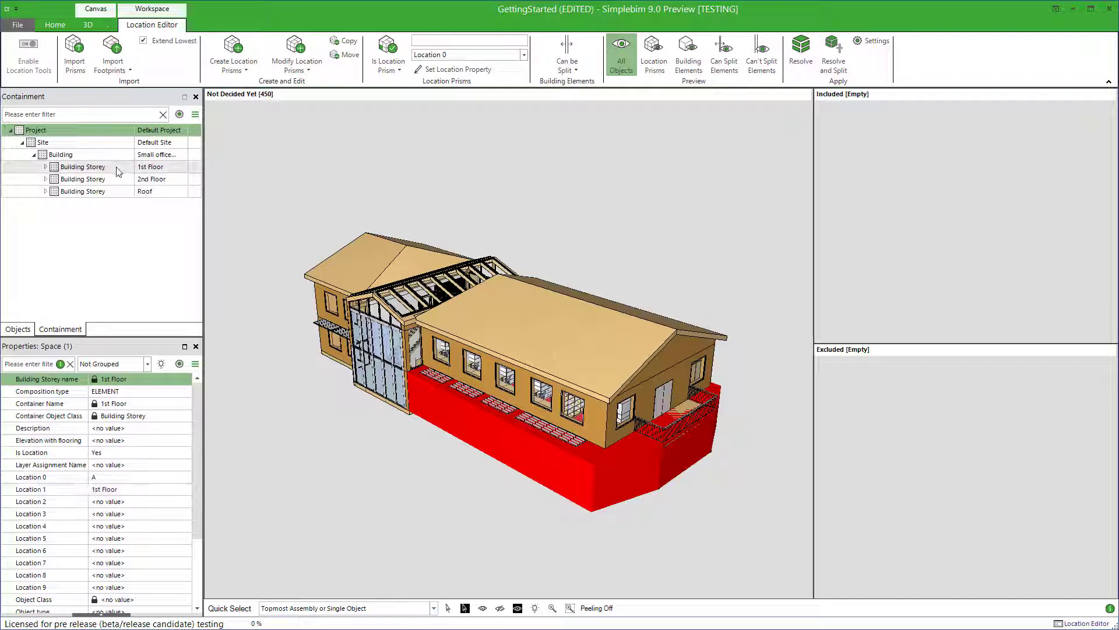
right_click(269, 307)
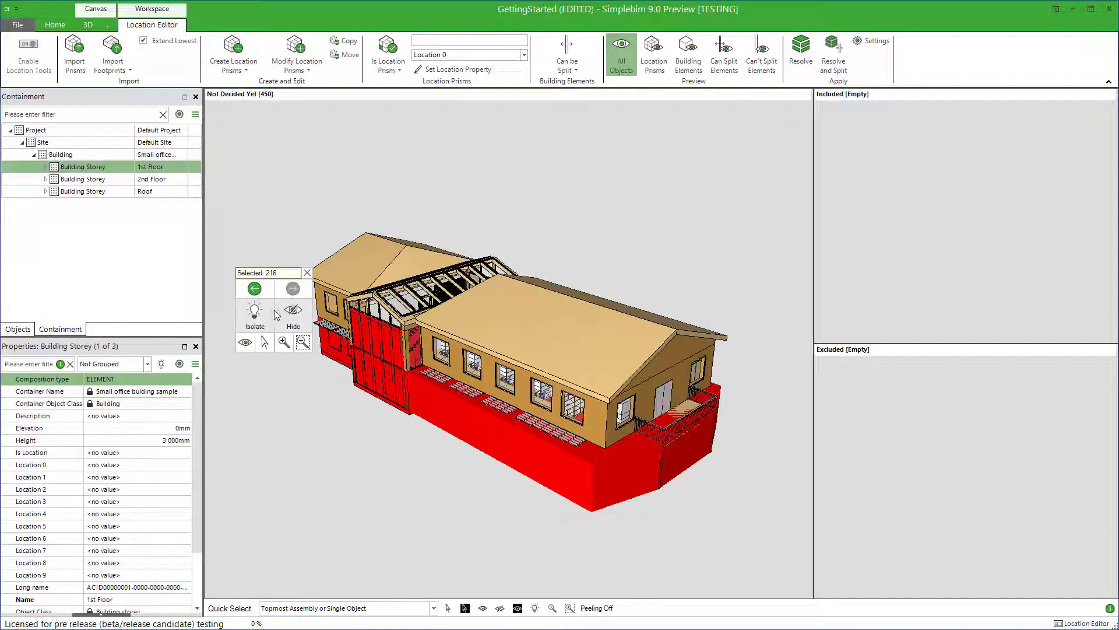
left_click(255, 302)
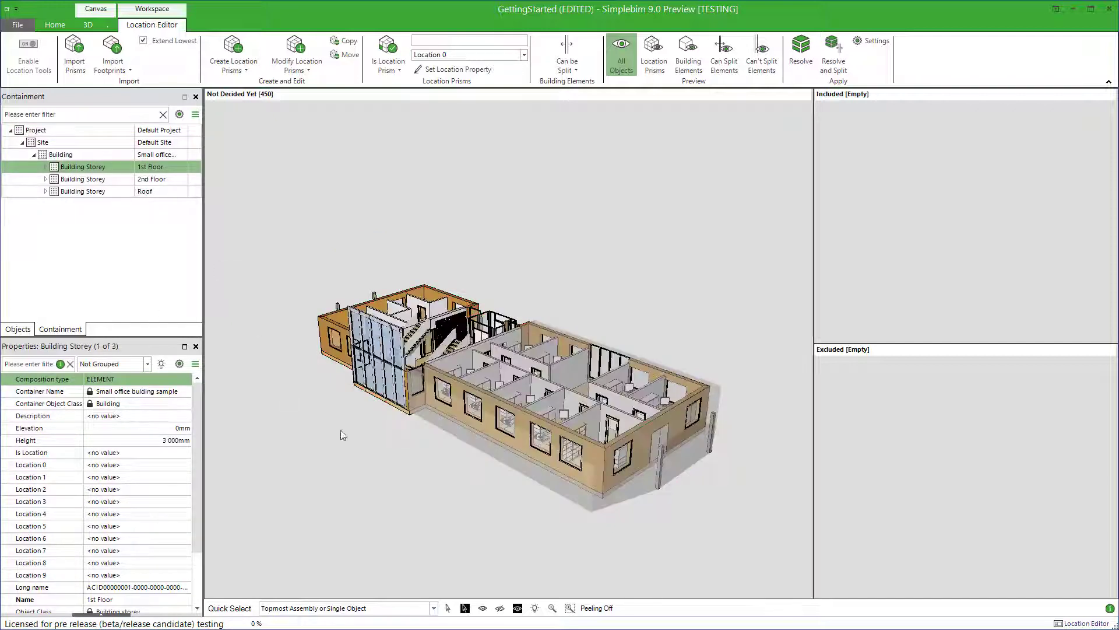
mouse_move(506, 430)
left_mouse_down()
mouse_move(517, 379)
mouse_move(490, 436)
left_mouse_up()
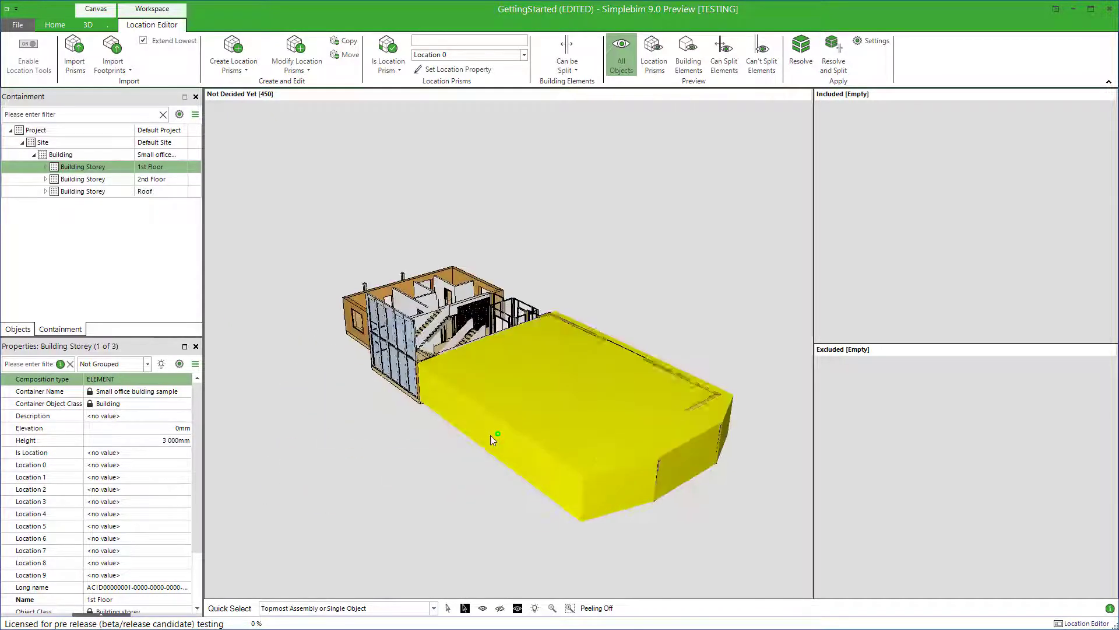
right_click(460, 387)
left_click(441, 393)
left_click_drag(507, 424, 445, 449)
left_click(482, 608)
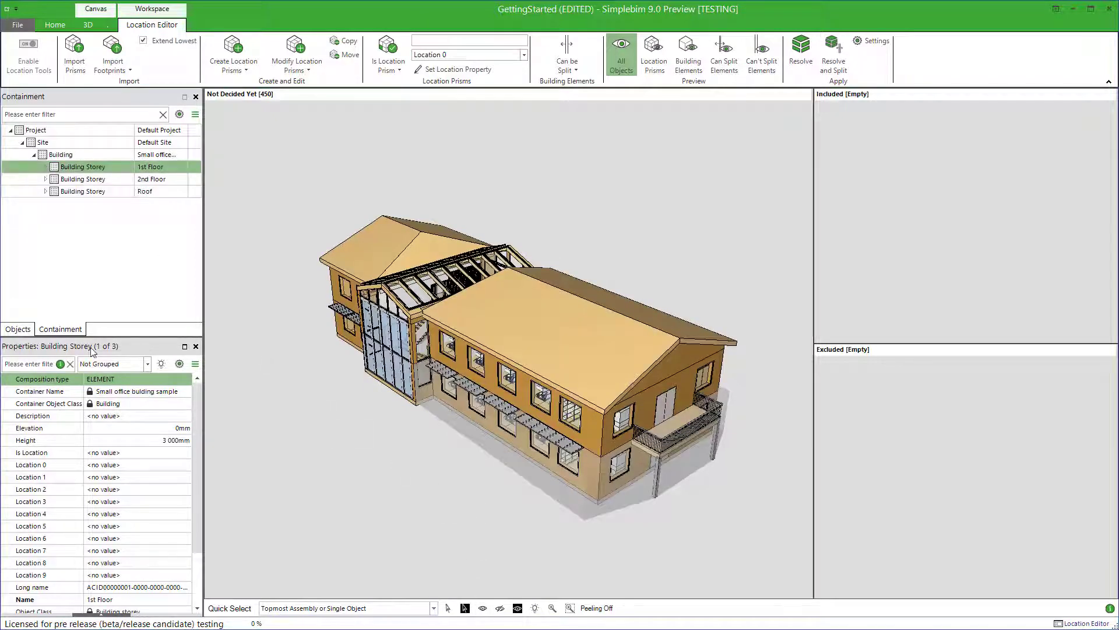
left_click(111, 179)
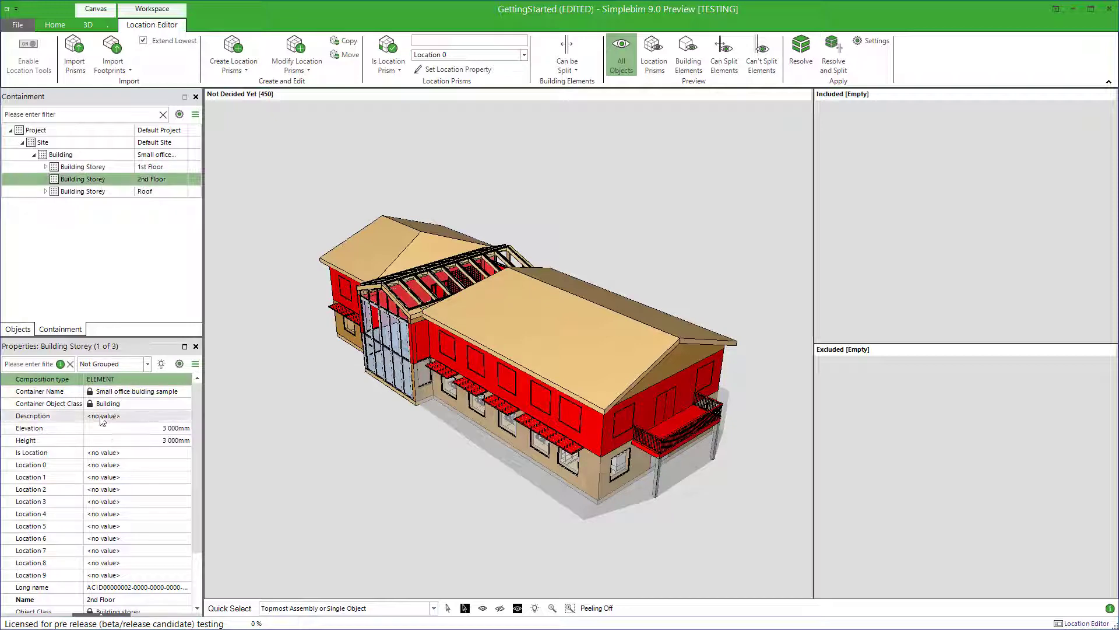
left_click(102, 169)
right_click(321, 390)
left_click(345, 408)
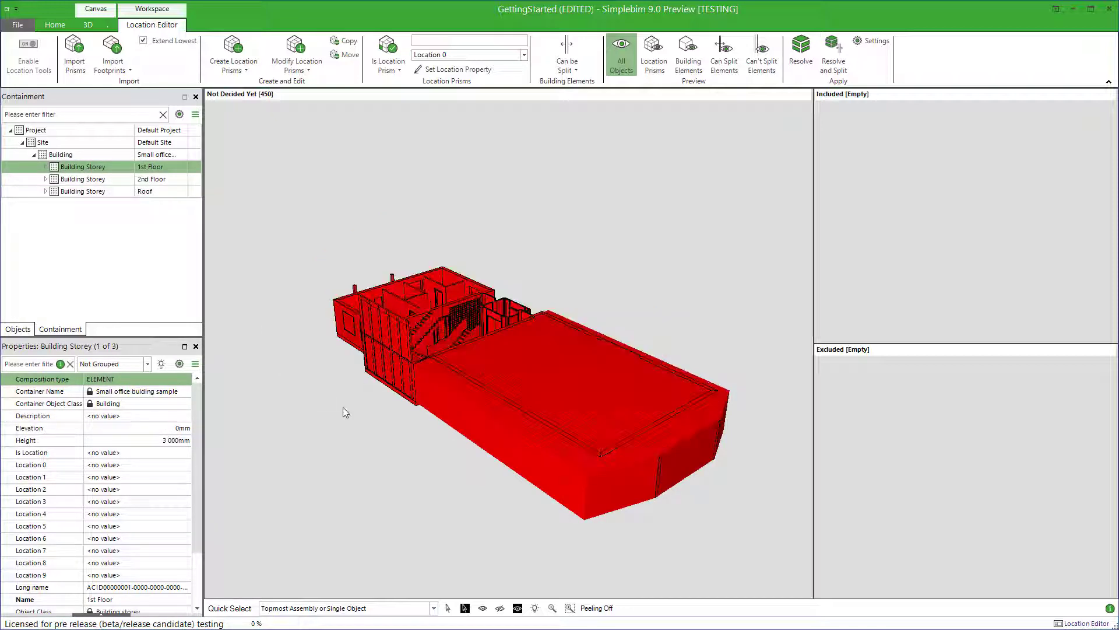
left_click_drag(474, 429, 494, 492)
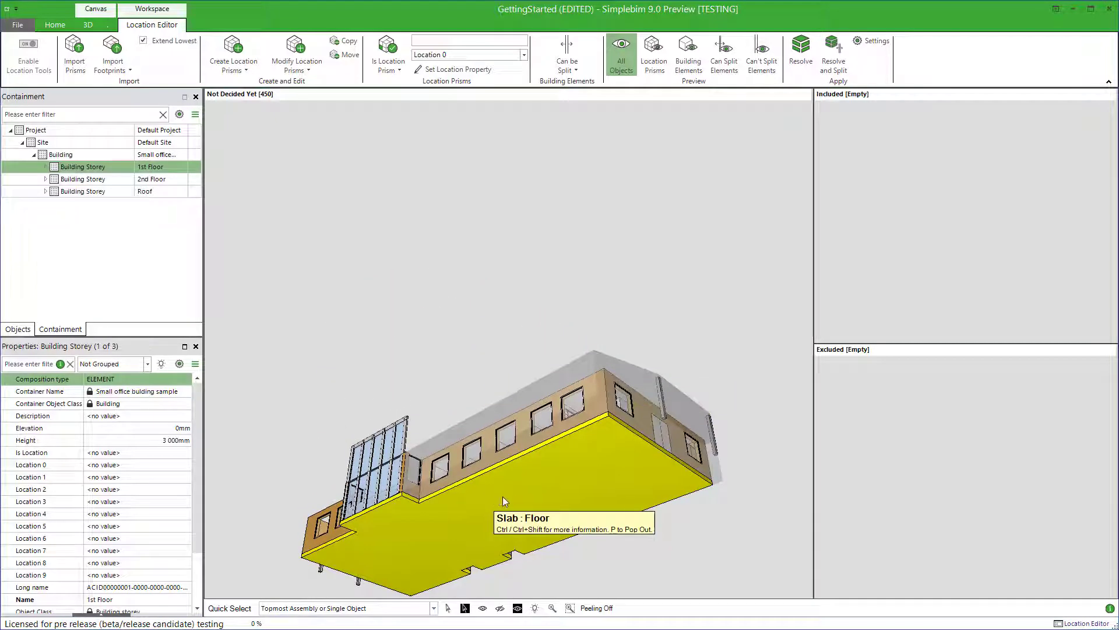
left_click_drag(507, 499, 387, 411)
scroll(388, 413, "up", 3)
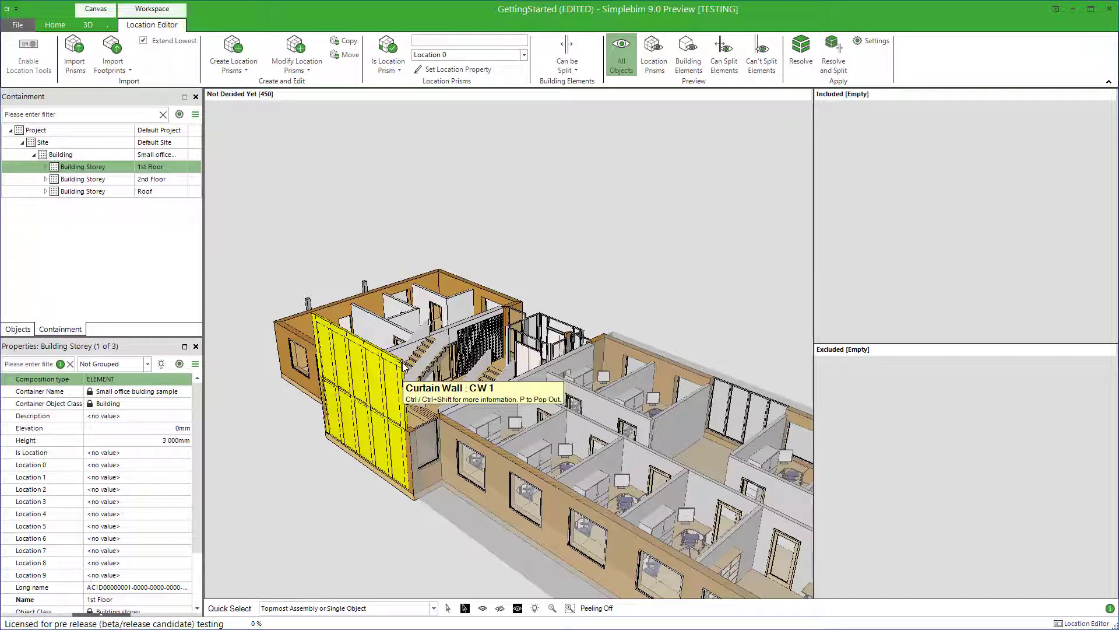
scroll(405, 370, "down", 3)
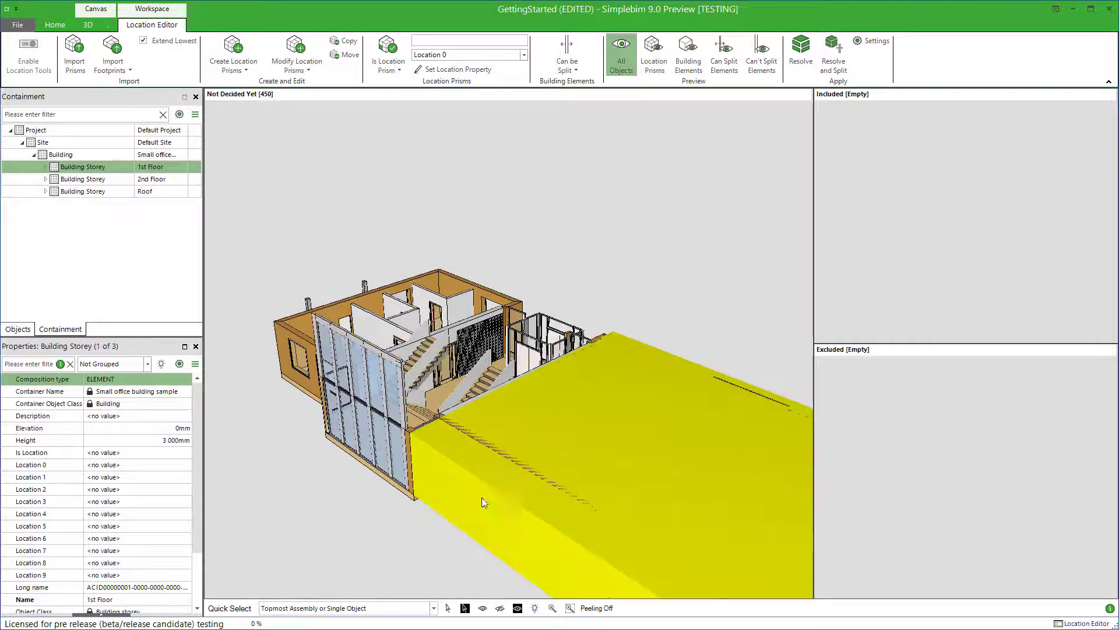
left_click(552, 608)
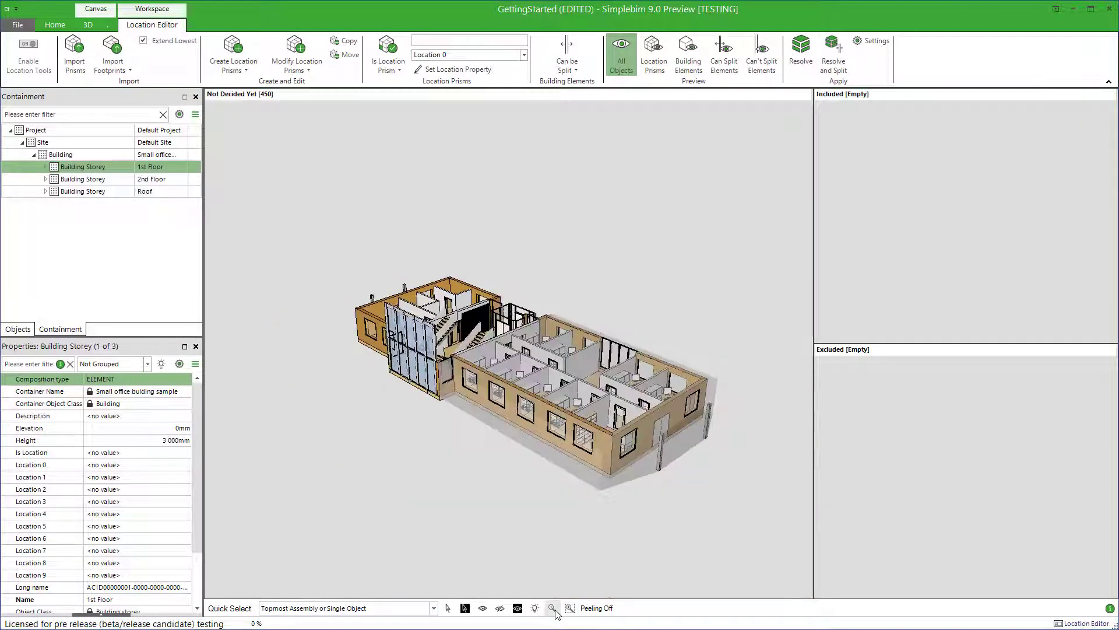
left_click(483, 608)
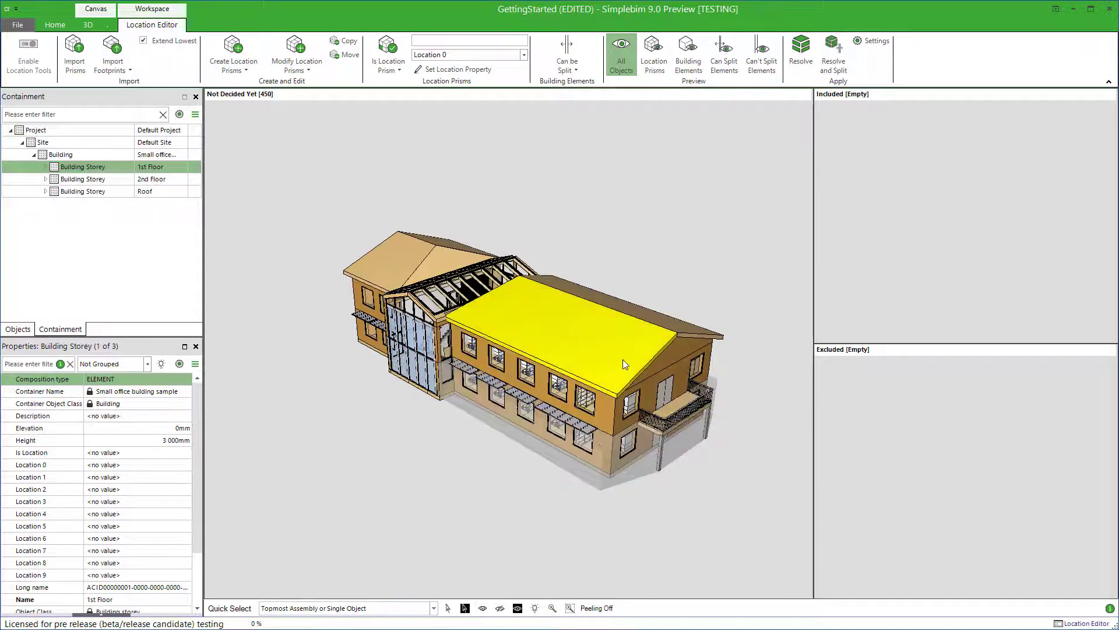
scroll(623, 359, "up", 3)
left_click_drag(705, 402, 458, 376)
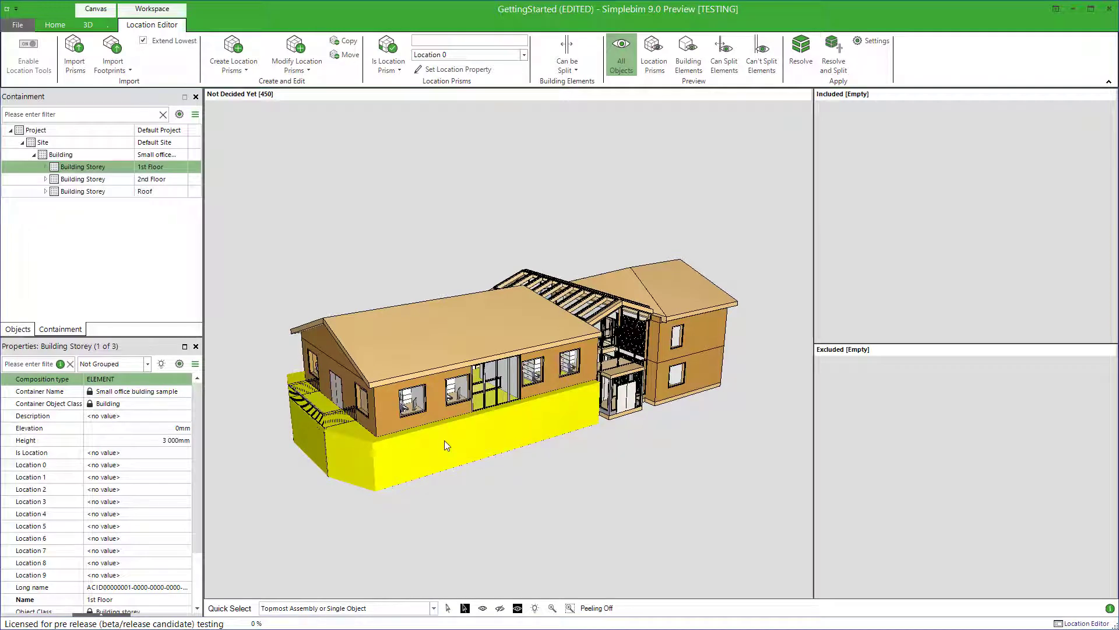
Drag the new ground-level prism volume from the 3D view into the Excluded panel
left_click_drag(445, 440, 849, 491)
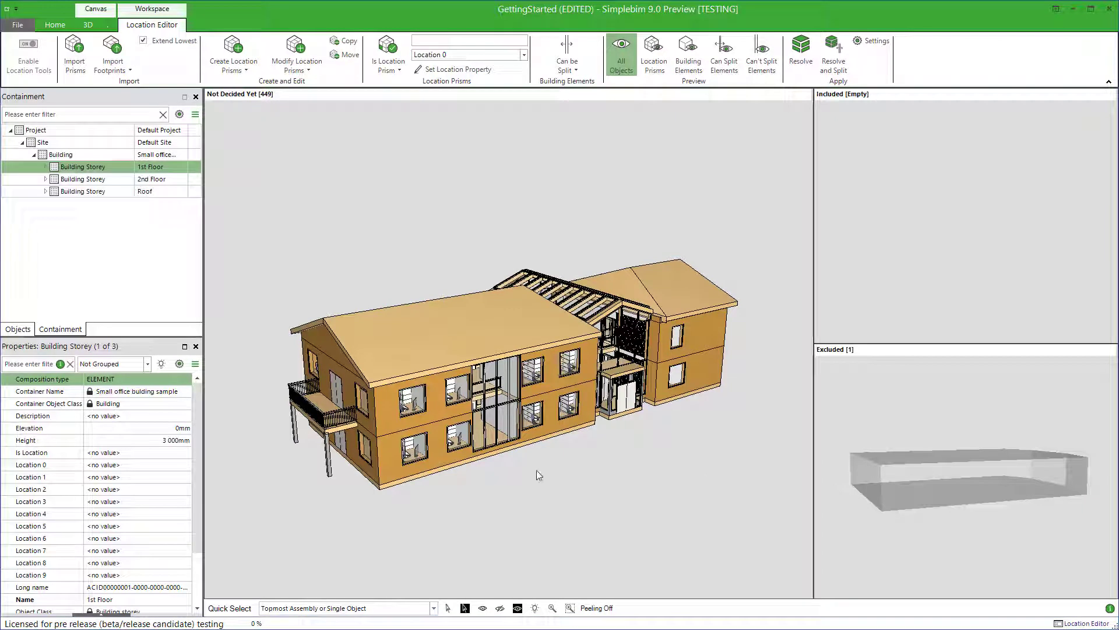
Set up a horizontal prism A / '1st Floor +' from the model's bottom extent to a picked top
left_click(247, 75)
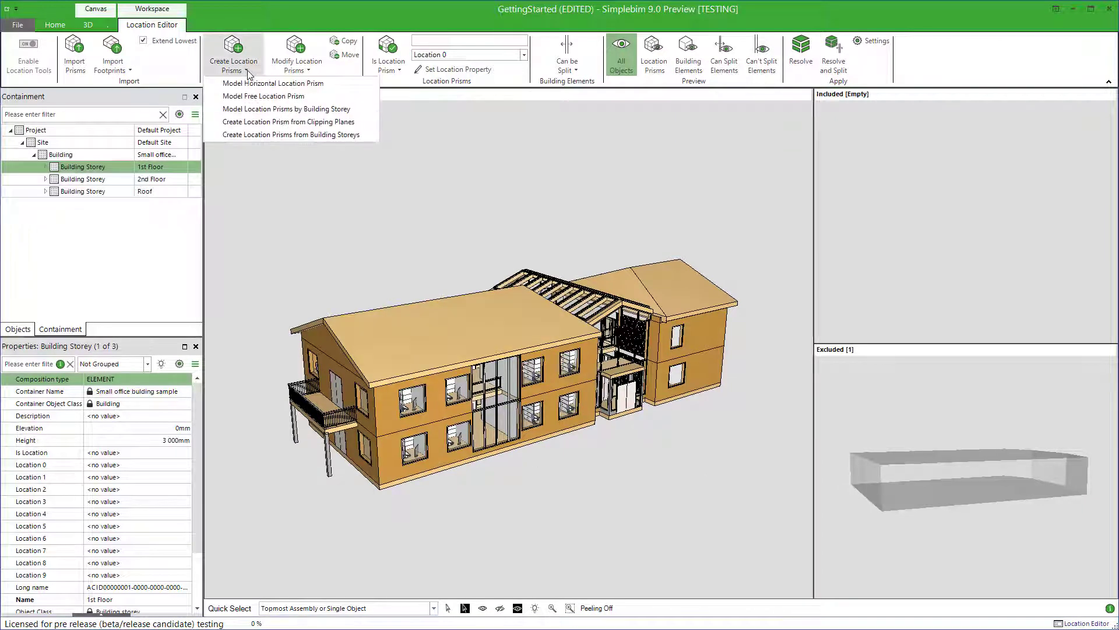
left_click(345, 88)
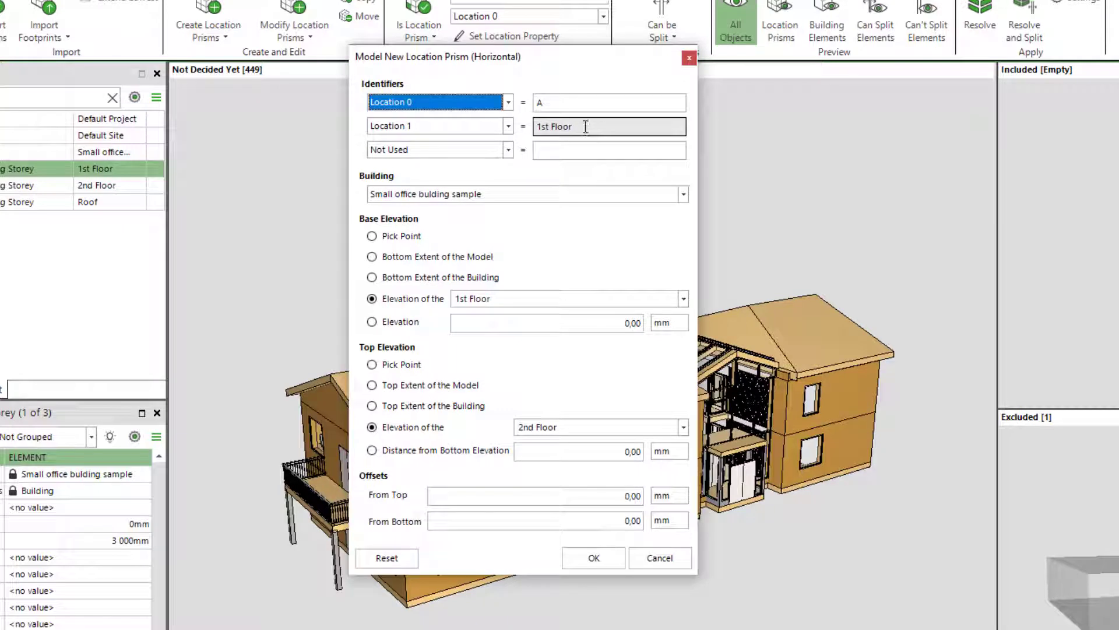
left_click(587, 126)
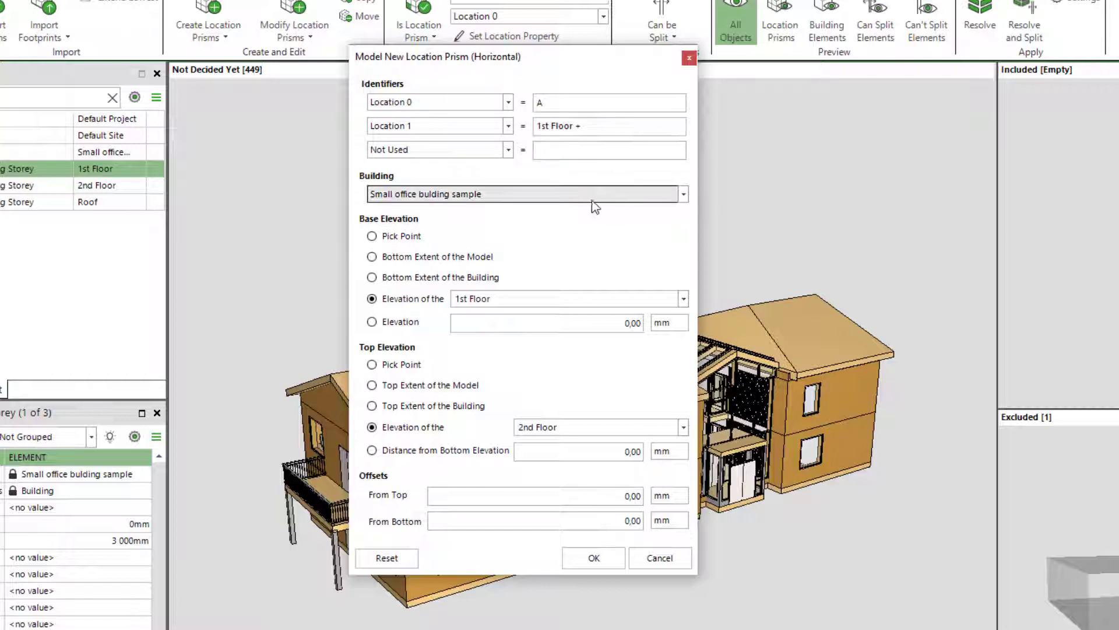
left_click(371, 257)
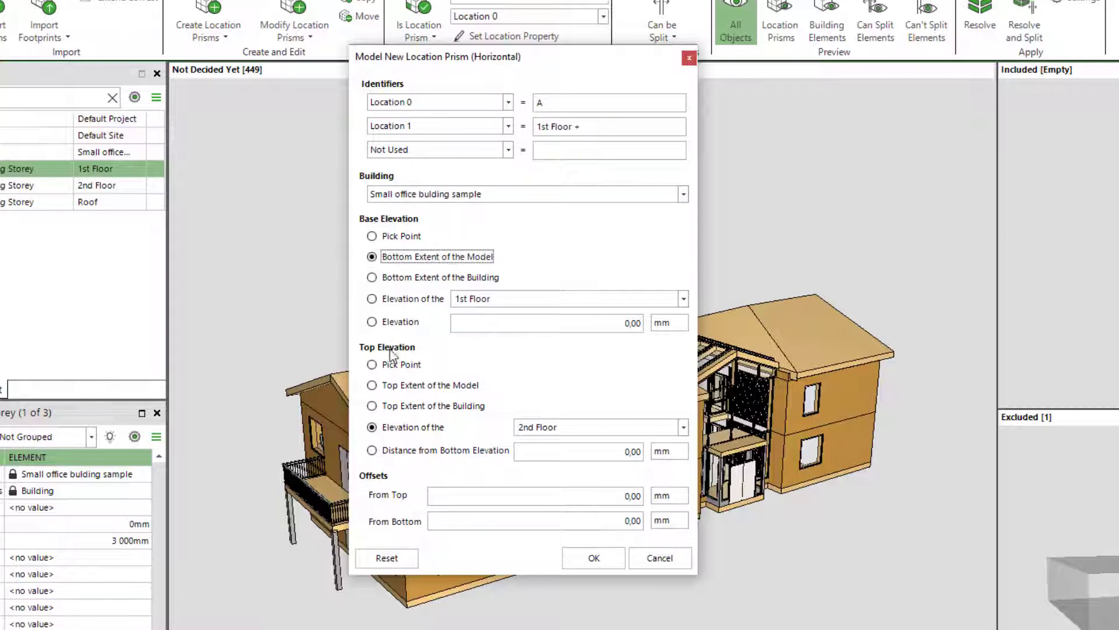
left_click(372, 365)
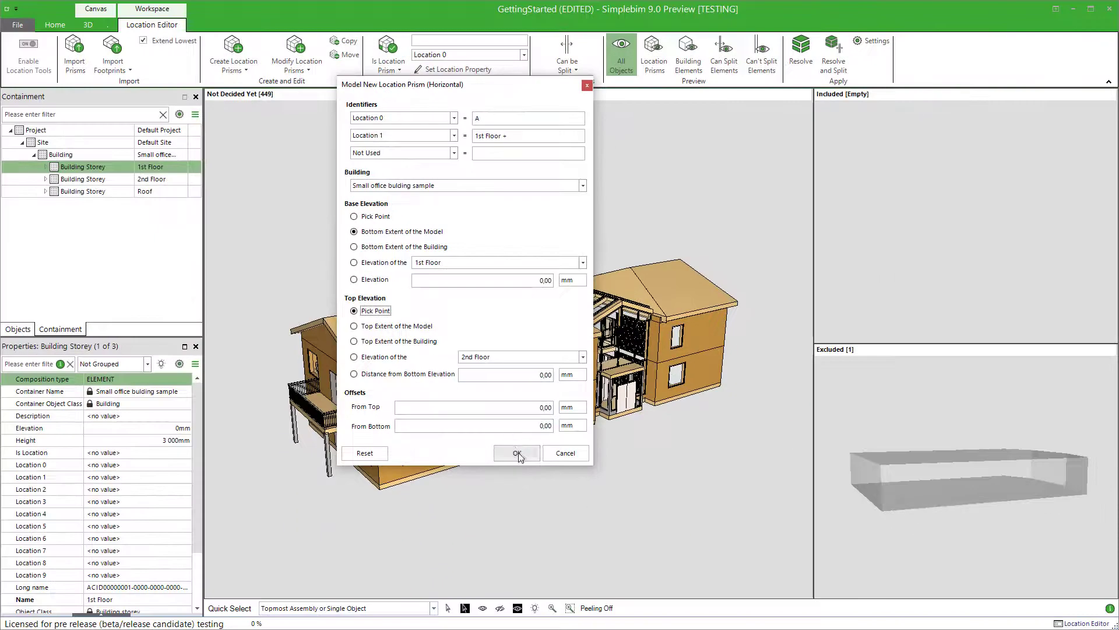
left_click(594, 558)
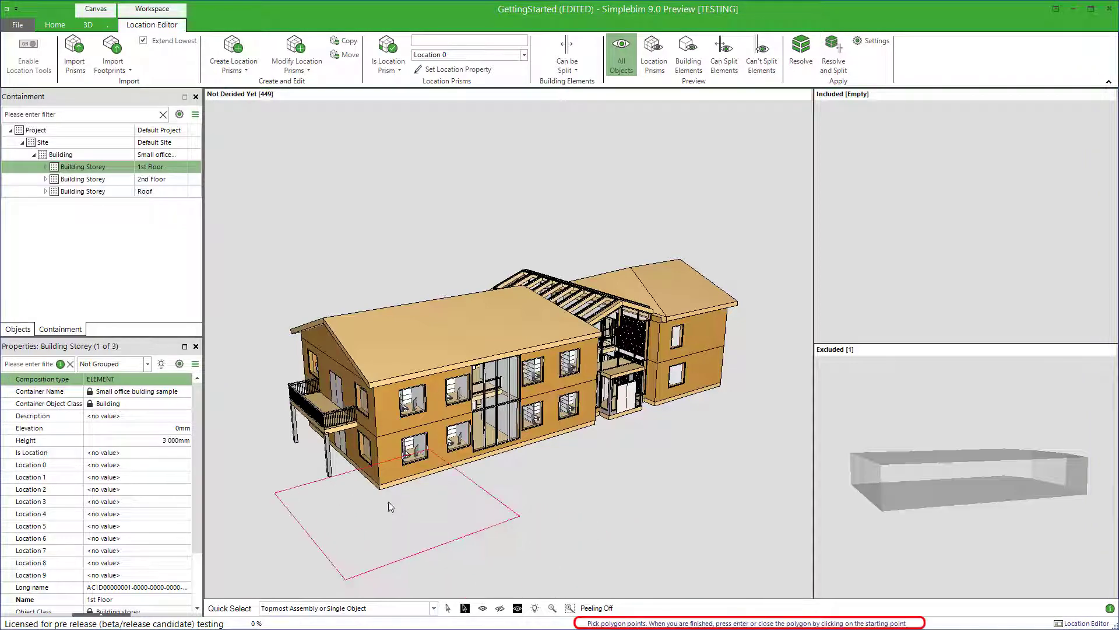
Close the footprint around the long wing and pick the prism's top height on the model
scroll(325, 485, "up", 5)
scroll(325, 487, "up", 3)
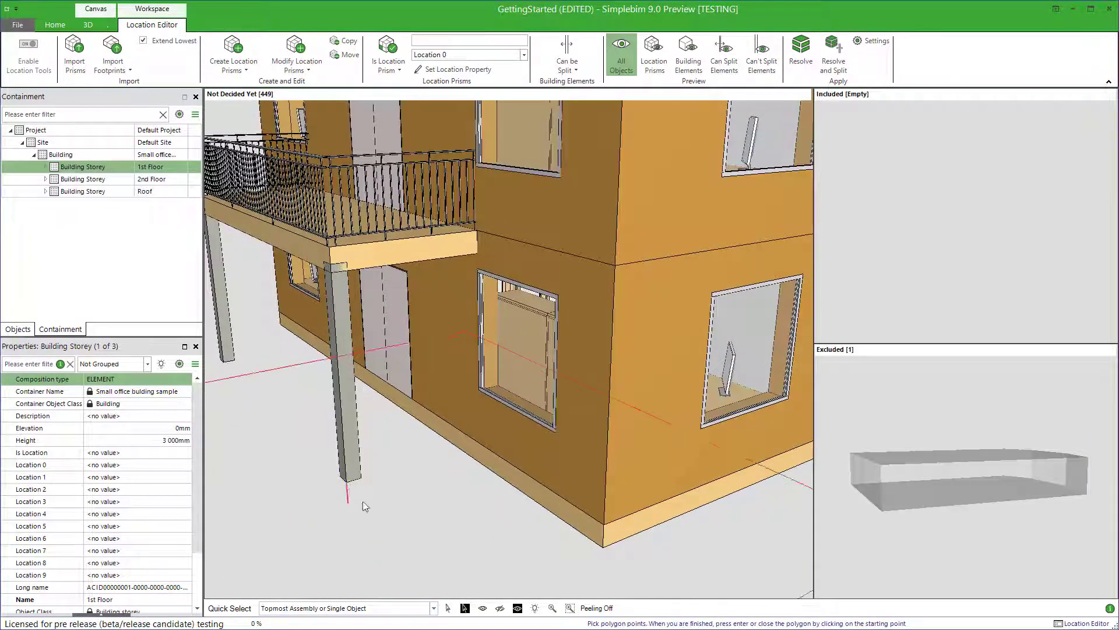
scroll(472, 525, "down", 8)
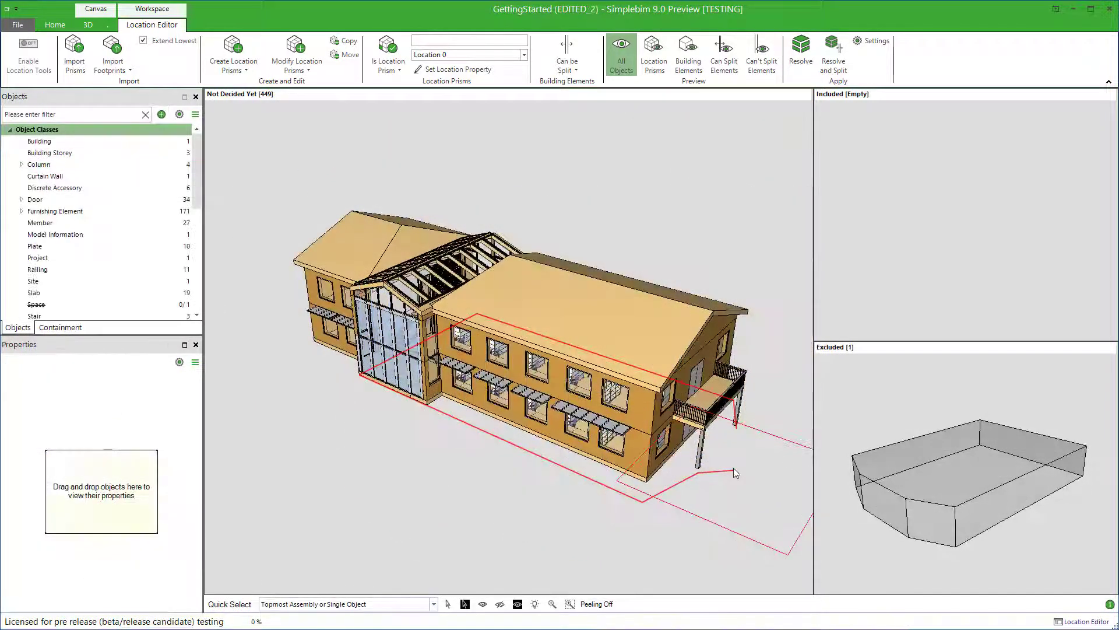
left_click(733, 468)
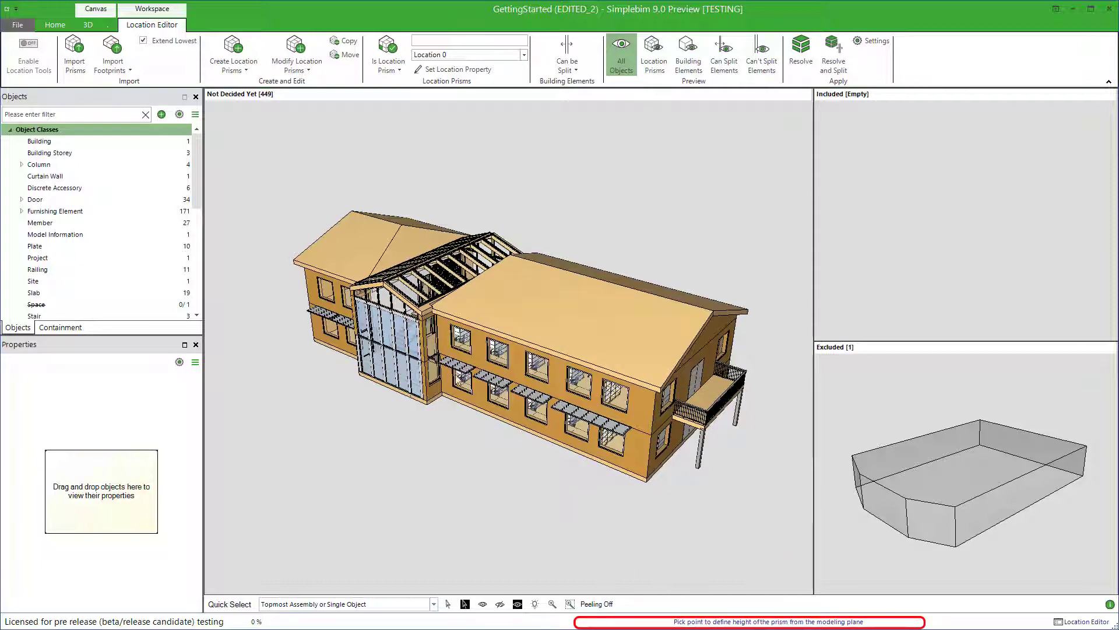
scroll(421, 318, "up", 1)
scroll(420, 320, "up", 6)
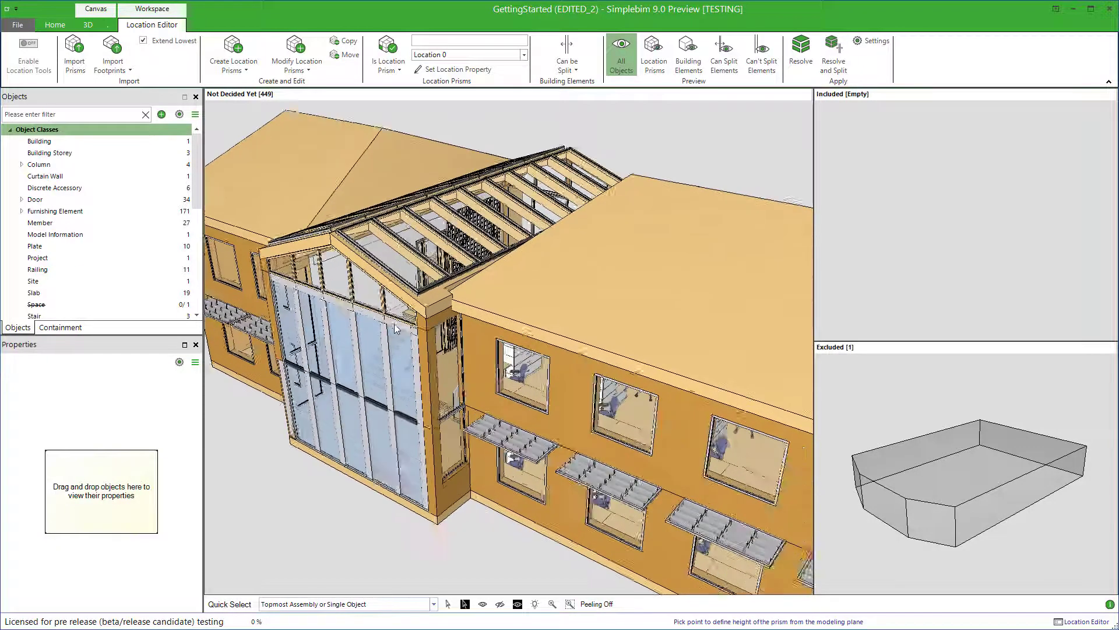
scroll(395, 334, "up", 1)
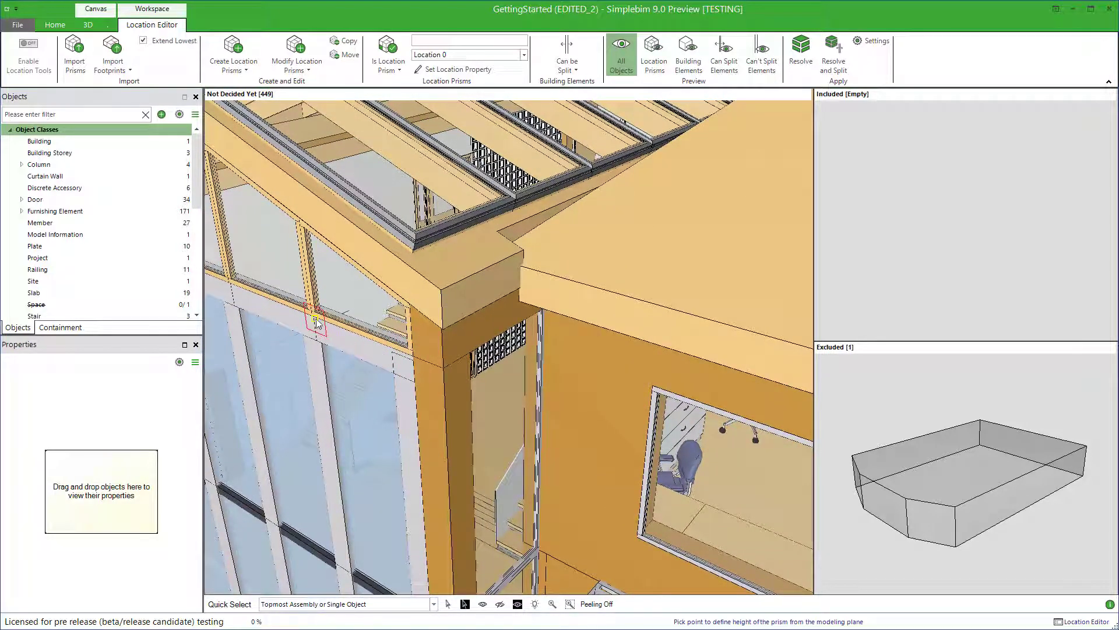
left_click(412, 357)
scroll(412, 357, "down", 6)
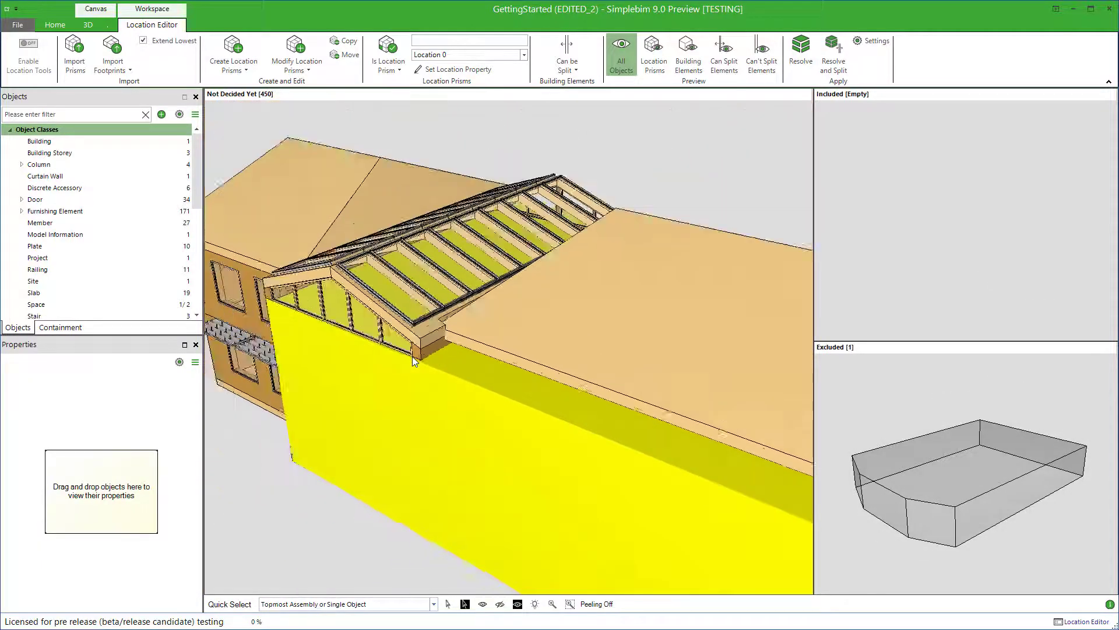
scroll(412, 356, "down", 3)
mouse_move(492, 424)
left_mouse_down()
mouse_move(501, 327)
mouse_move(500, 421)
left_mouse_up()
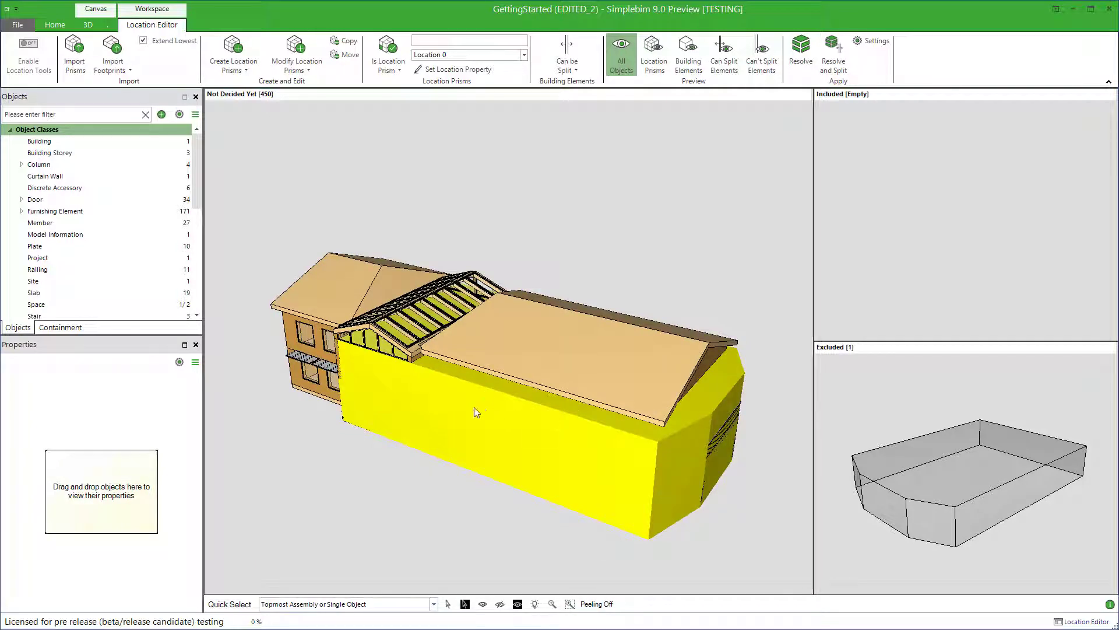
Set up a horizontal prism with Location 1 'Roof', a picked base, and top at the model's top extent
left_click(242, 71)
left_click(335, 88)
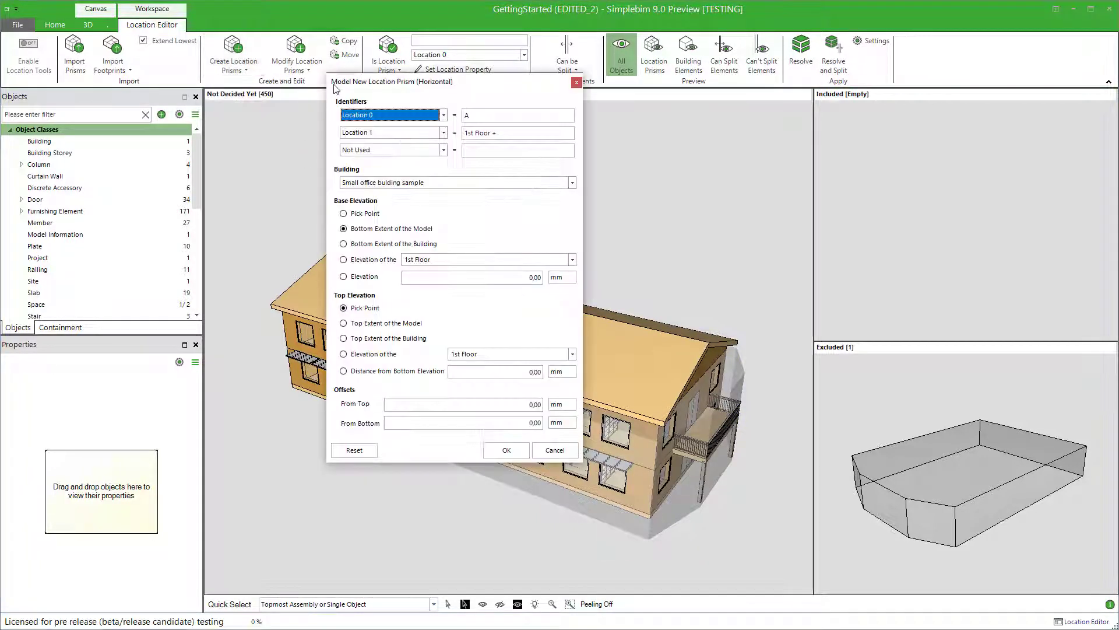
left_click_drag(501, 133, 454, 133)
type("Roof")
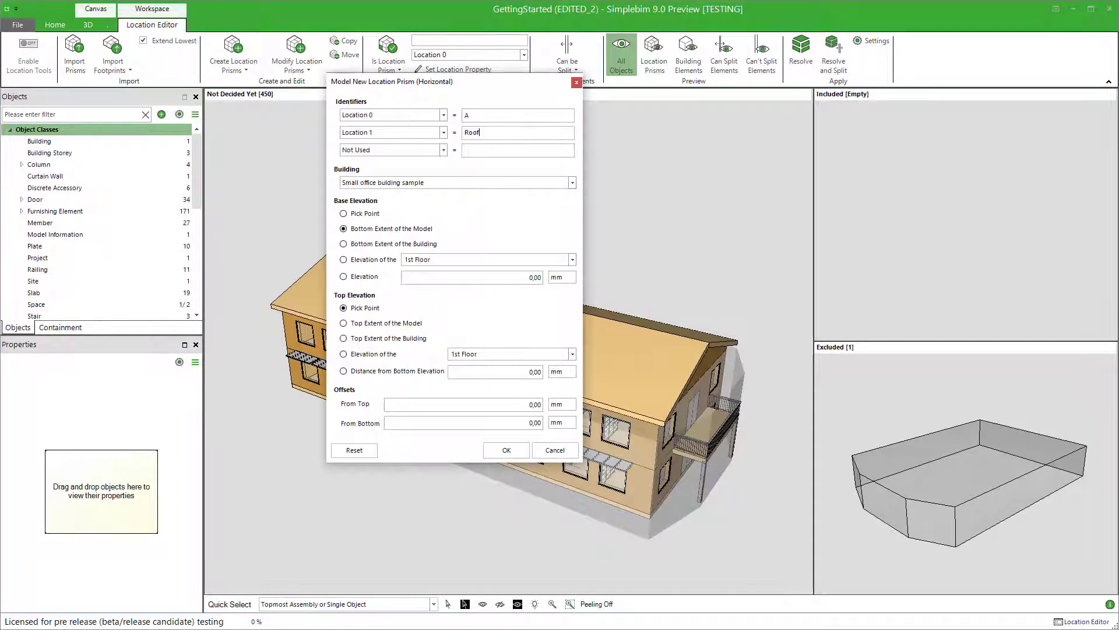
left_click(366, 214)
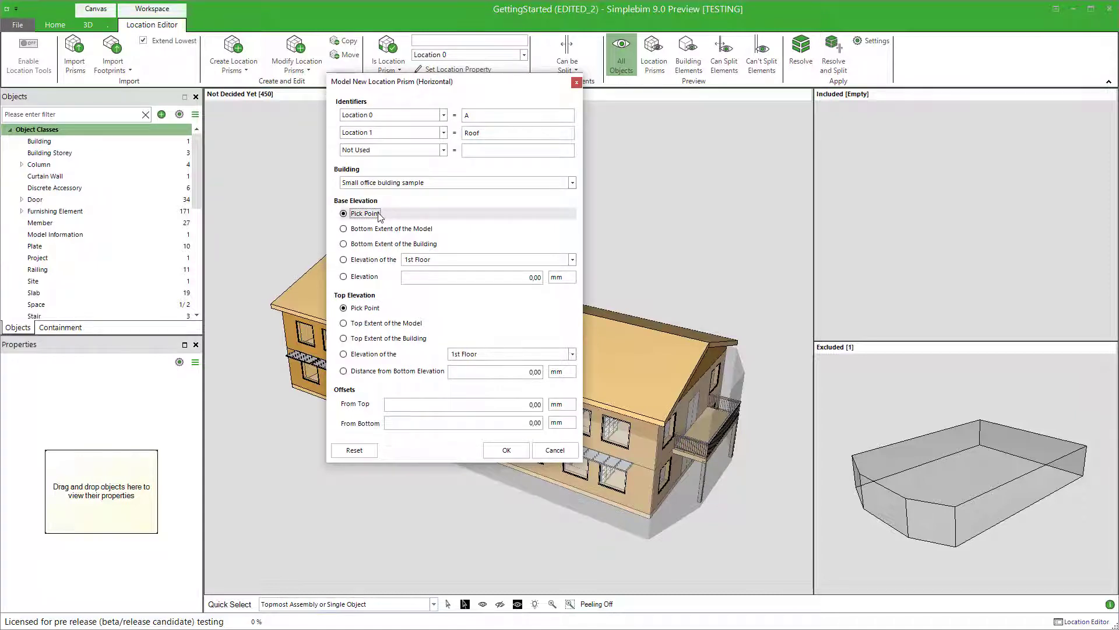
left_click(407, 328)
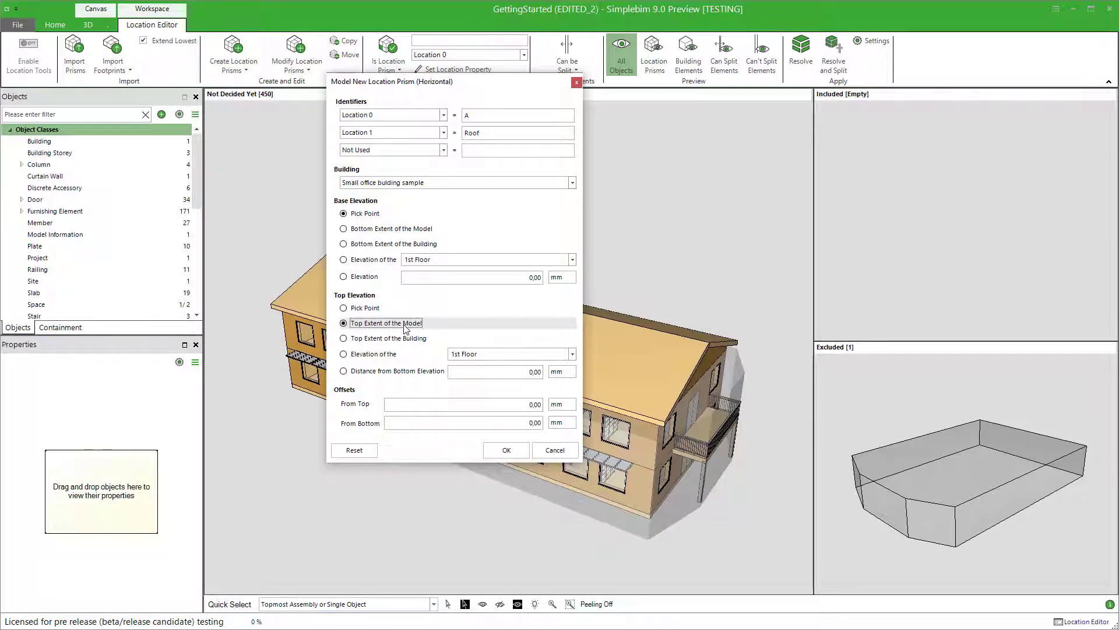
left_click(506, 451)
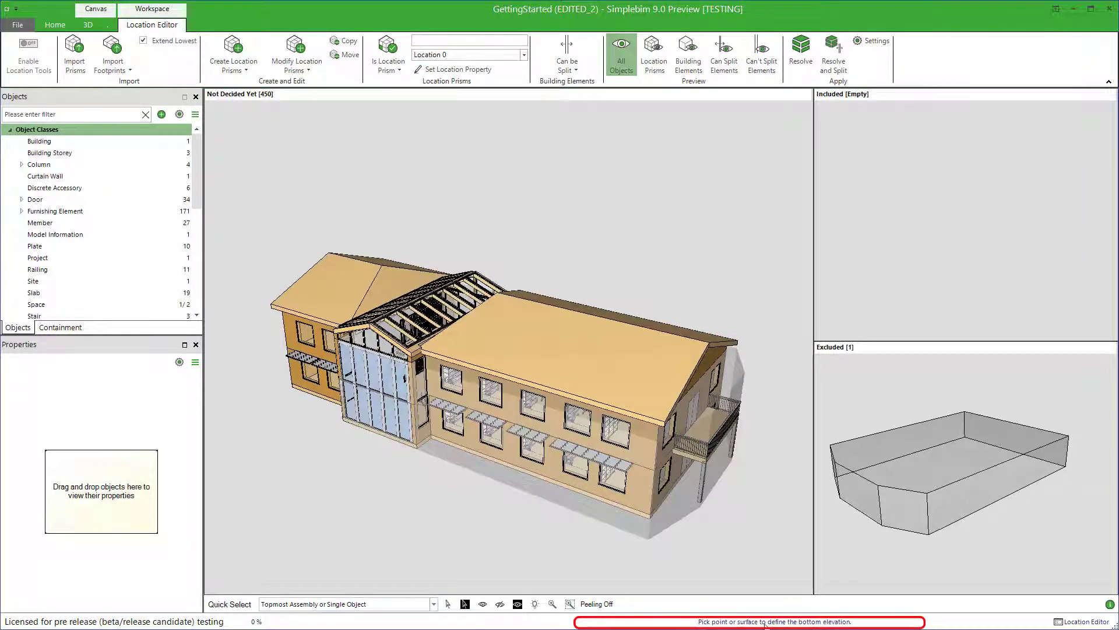
Set the roof prism base at the eave and outline its footprint over the existing prism's top edges
scroll(708, 429, "up", 5)
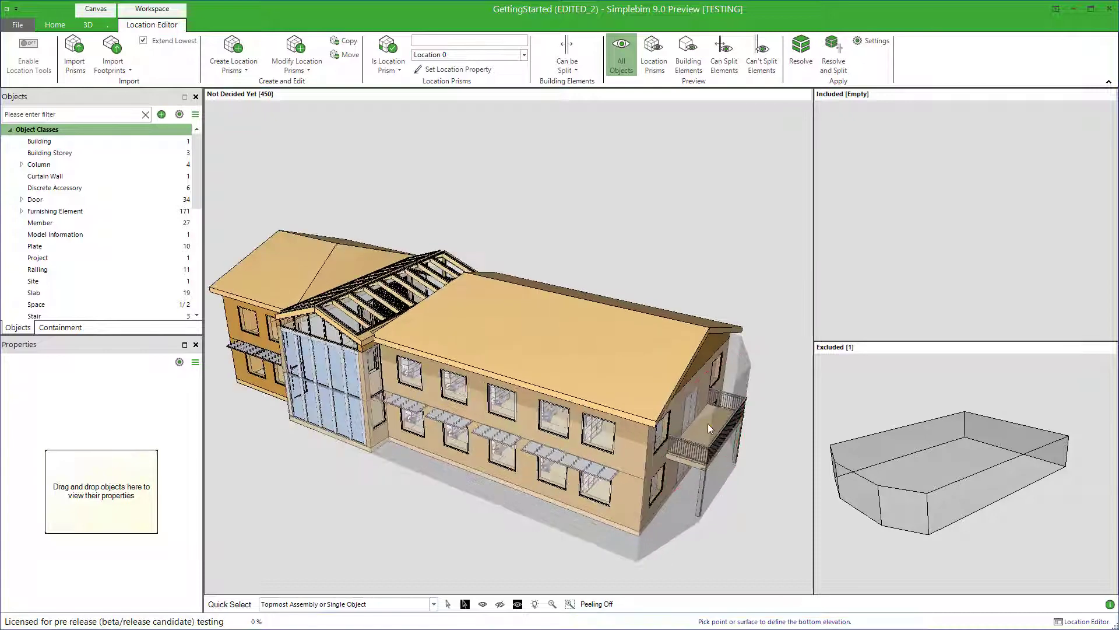
scroll(709, 428, "up", 1)
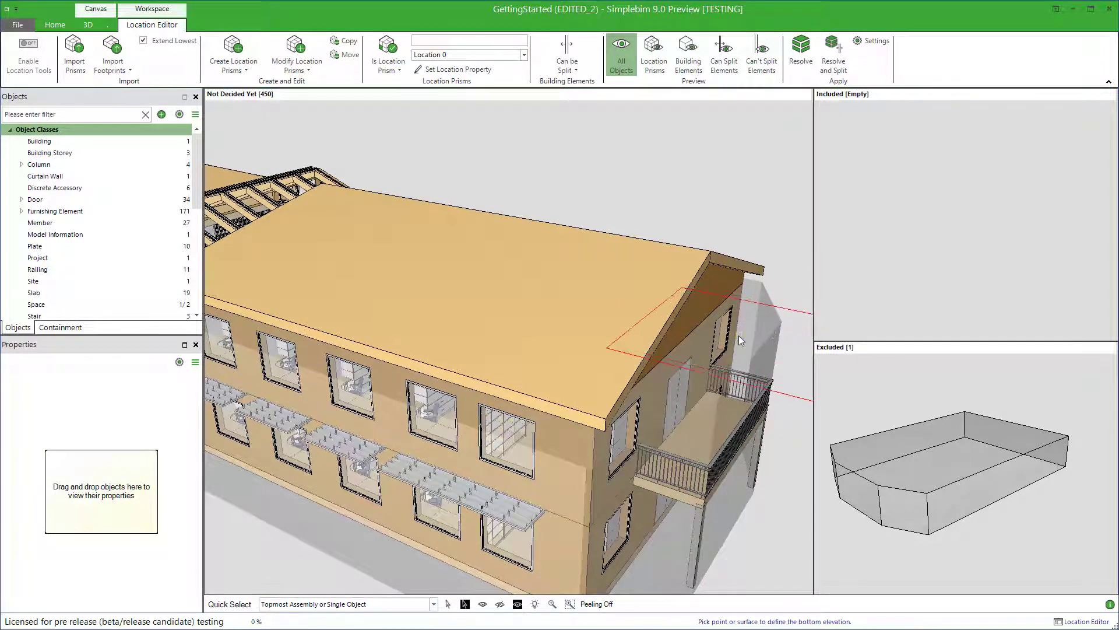
left_click(676, 260)
scroll(676, 260, "down", 5)
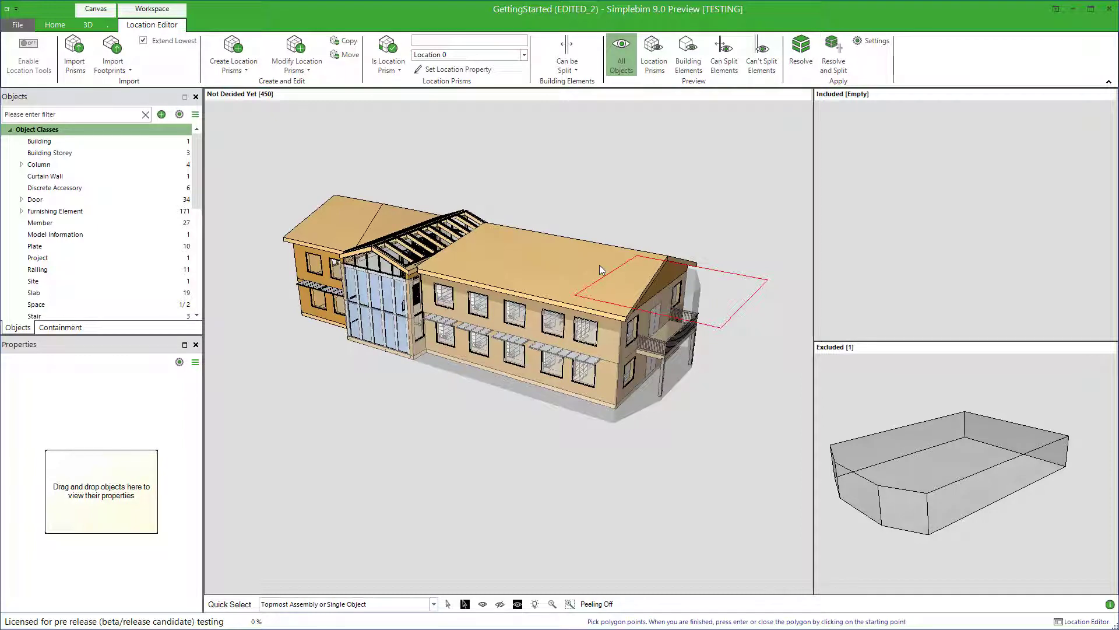
middle_click_drag(599, 264, 730, 243)
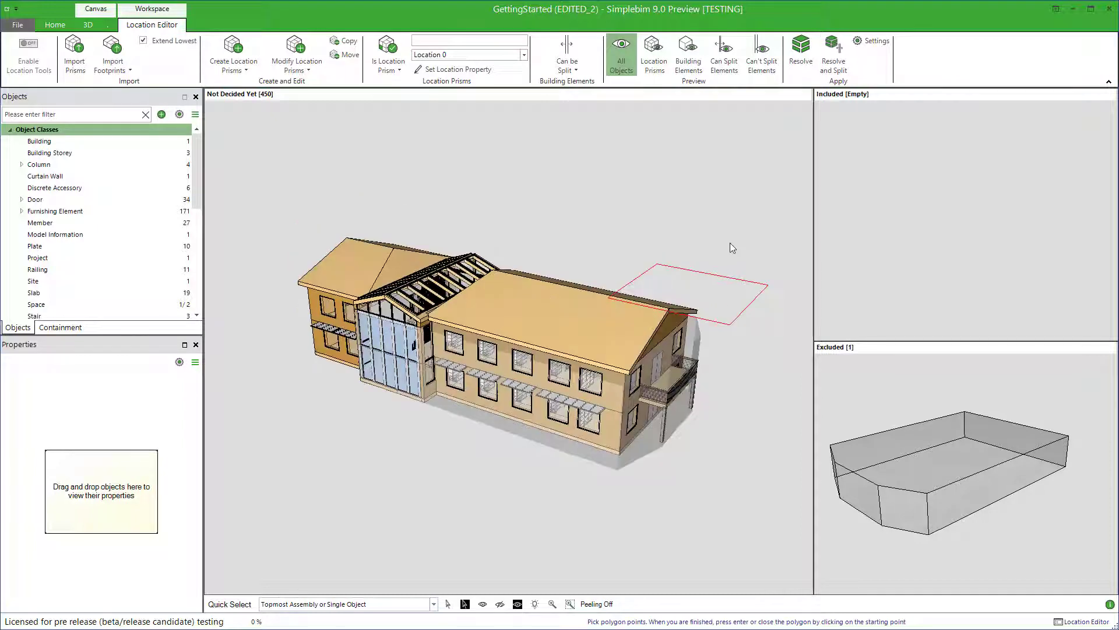
left_click(654, 55)
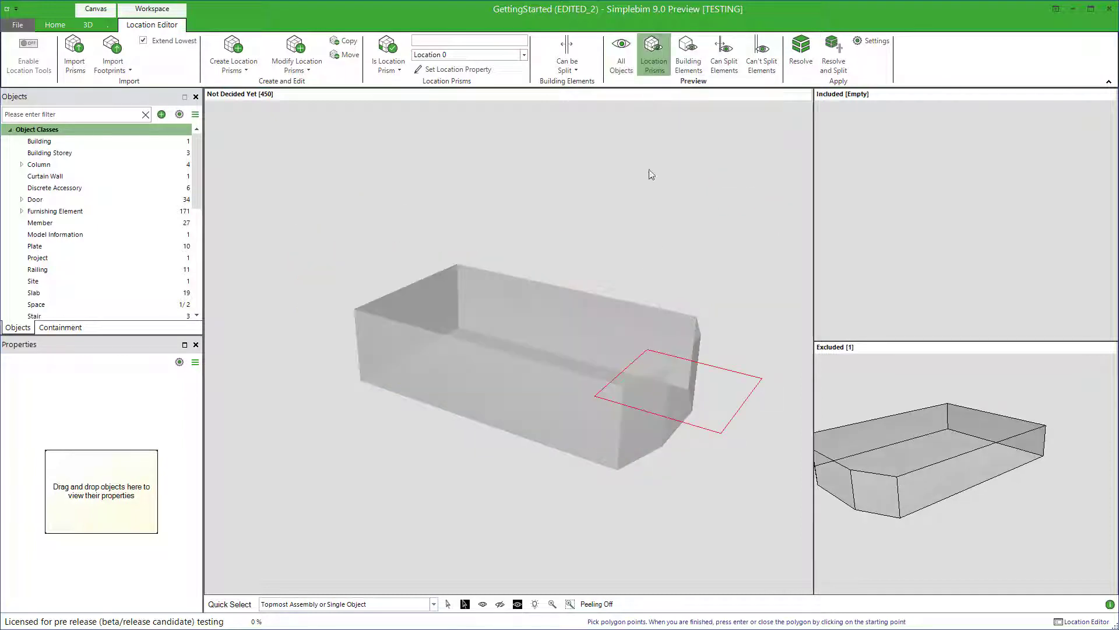
left_click(669, 365)
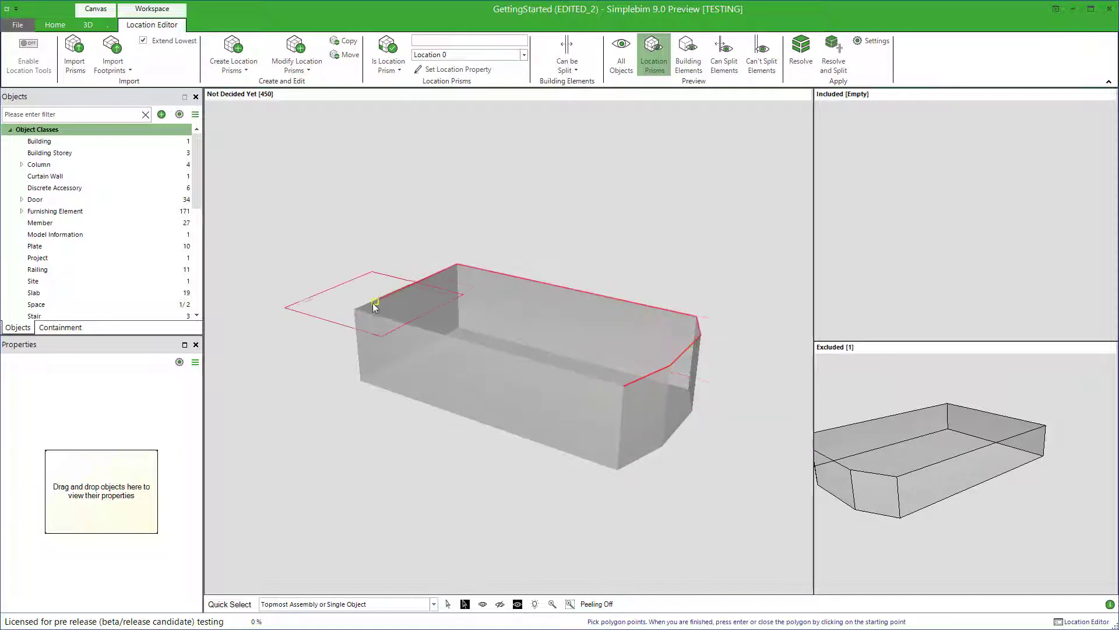
left_click(355, 307)
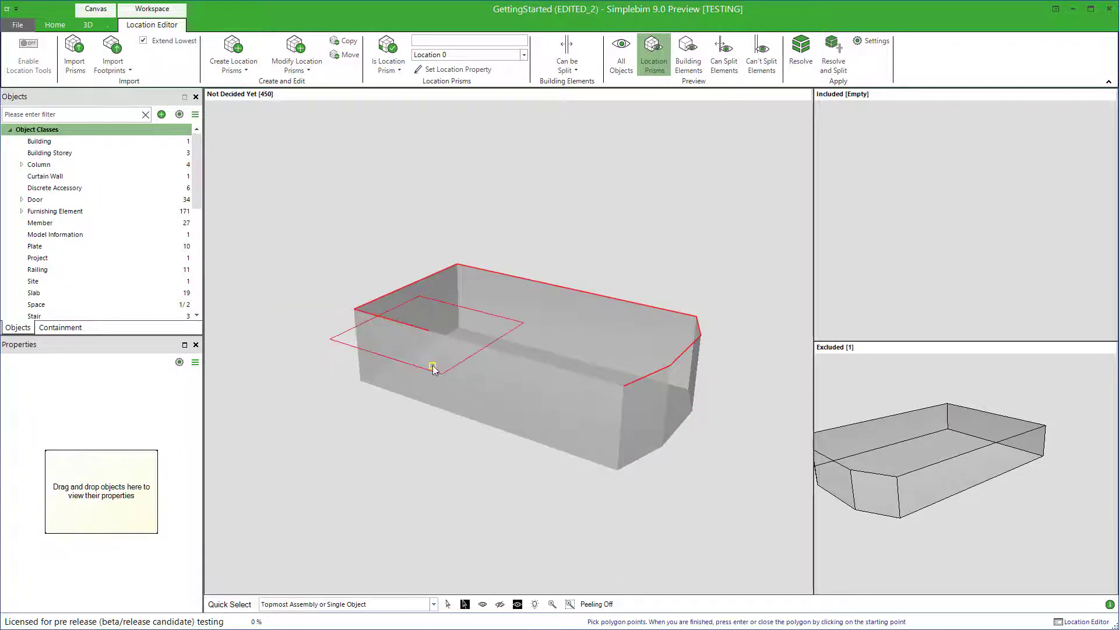
left_click(433, 368)
key("Return")
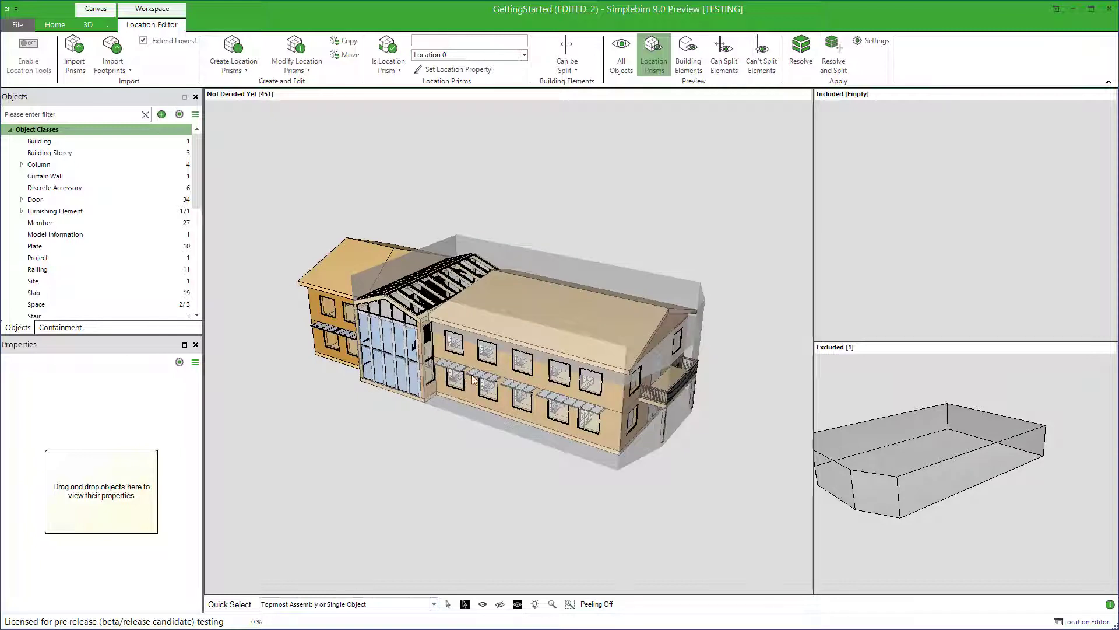
Select the A / Roof prism and start another Model Horizontal Location Prism, selecting its base elevation value
left_click(510, 348)
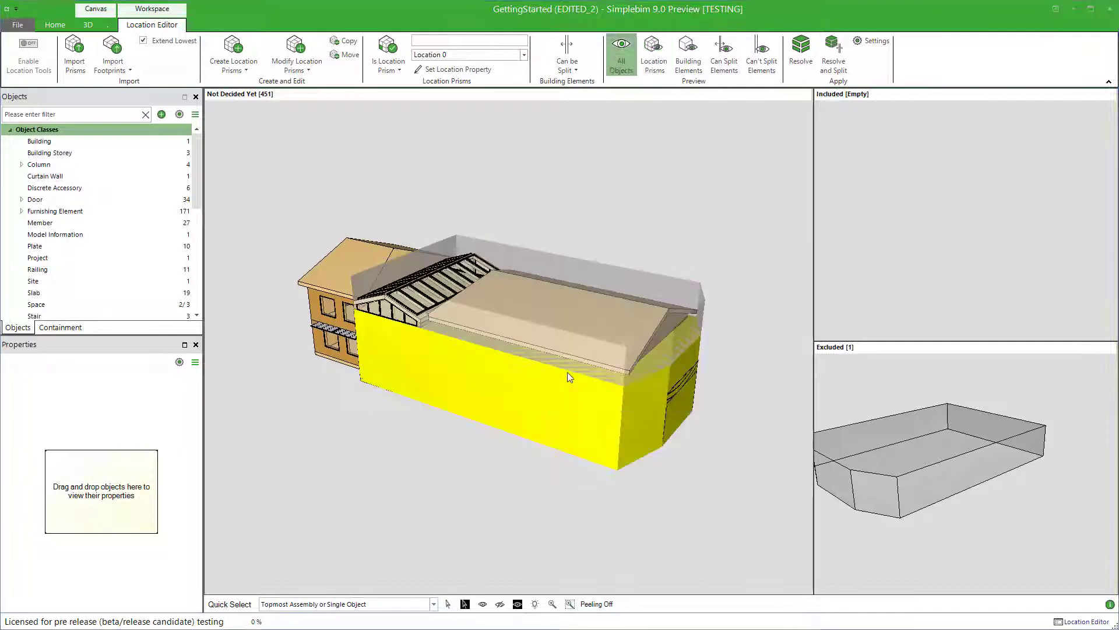
left_click(241, 72)
left_click(338, 88)
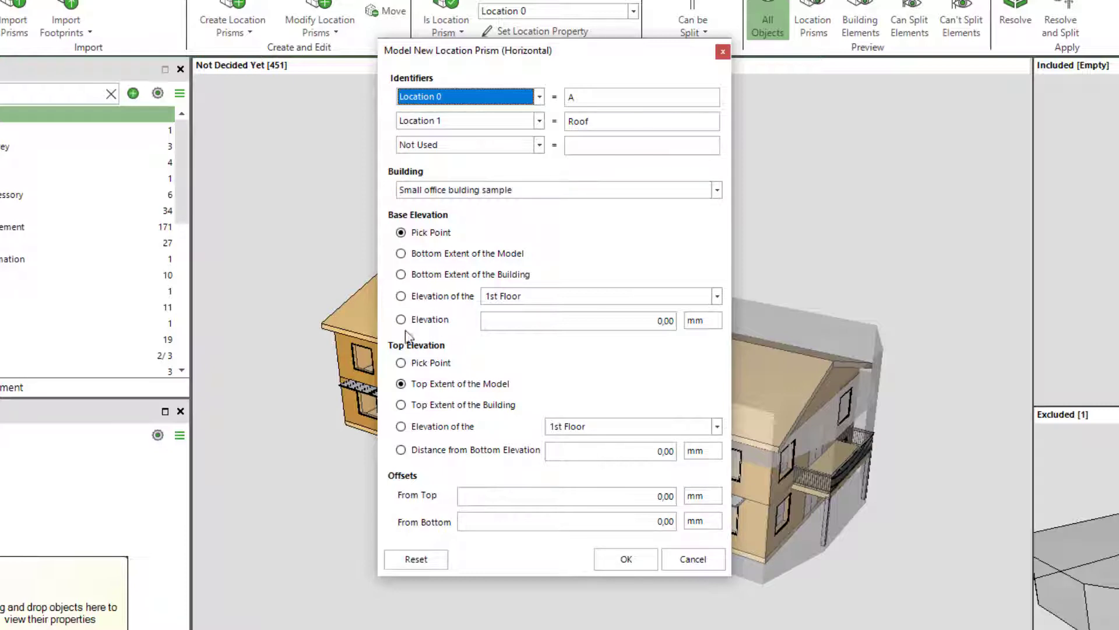
left_click_drag(489, 321, 681, 320)
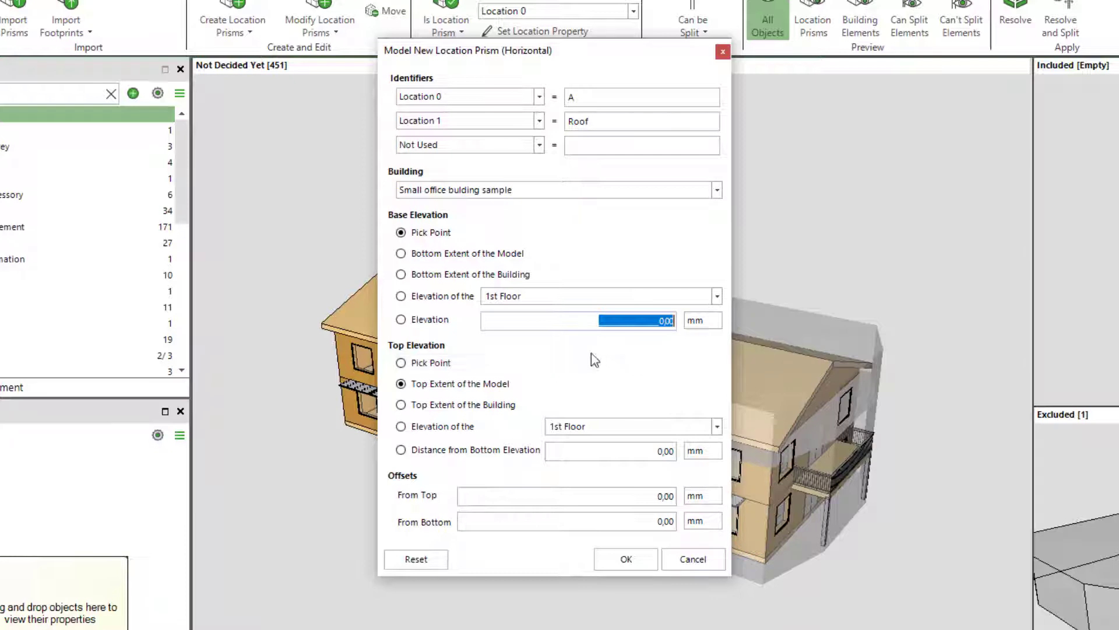
Base the prism at the model's bottom extent, set Location 0 = B, Location 1 = All, top offset 1000 mm
left_click(442, 255)
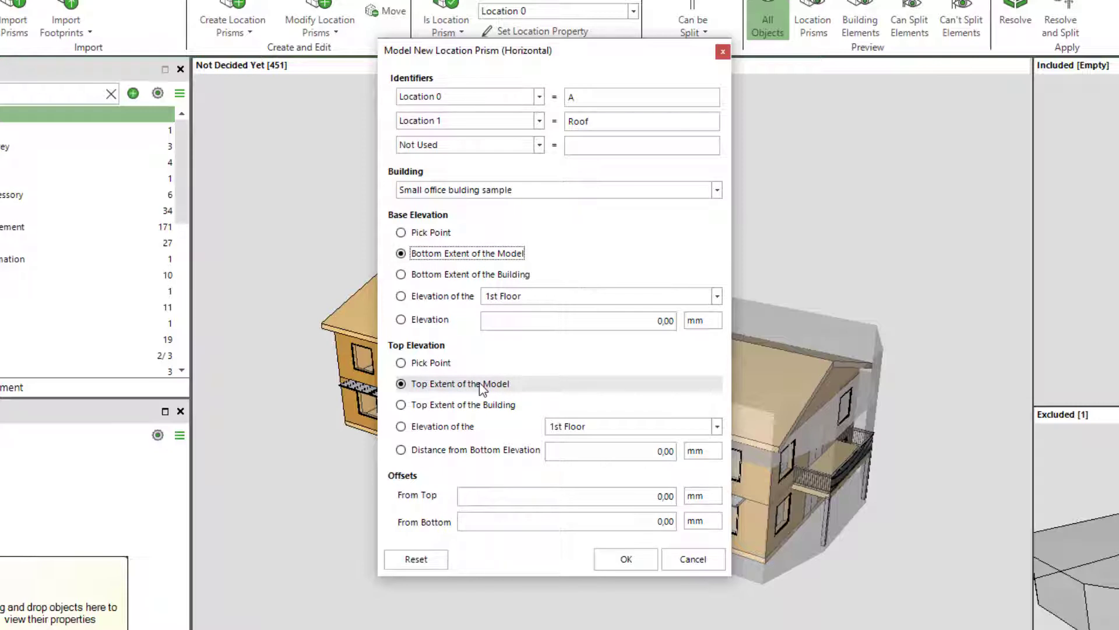
left_click(647, 96)
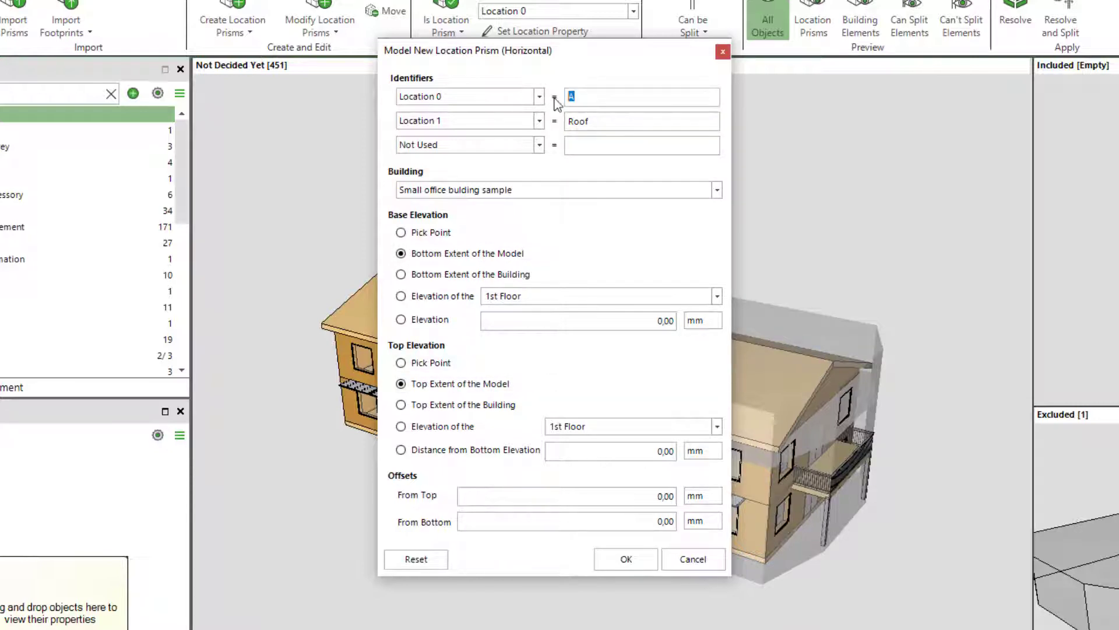
type("B")
left_click(638, 124)
type("All")
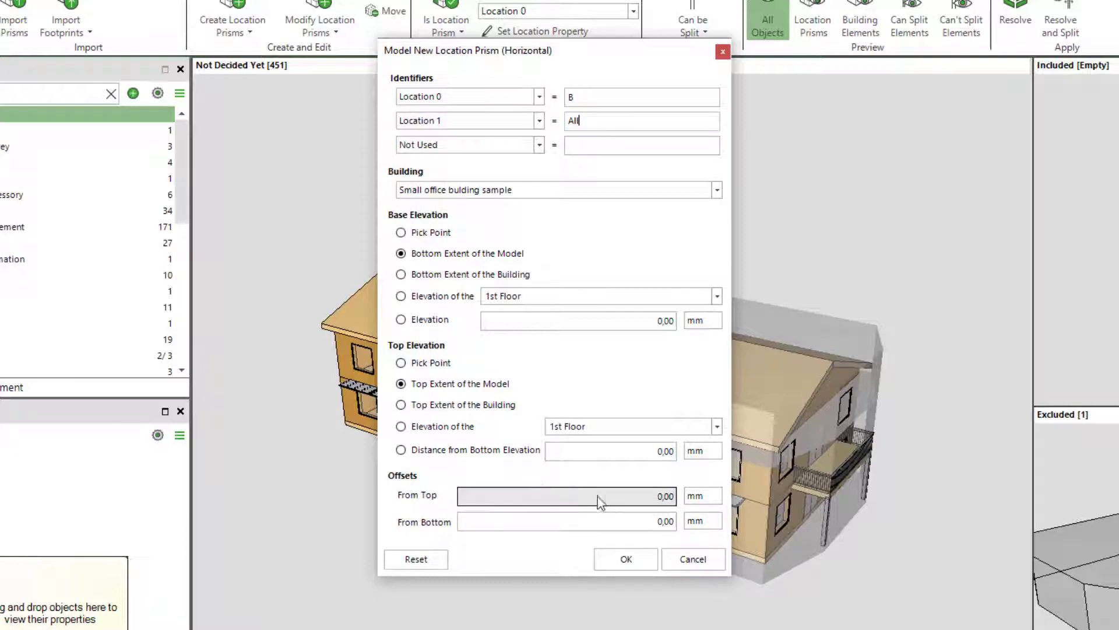
left_click_drag(600, 494, 695, 503)
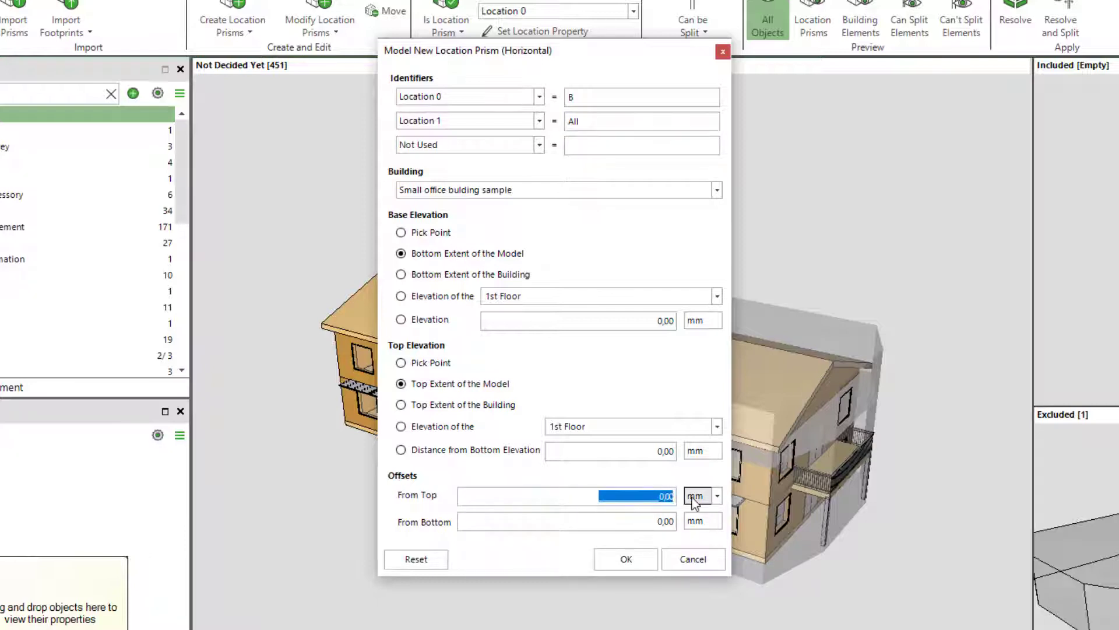
type("1000")
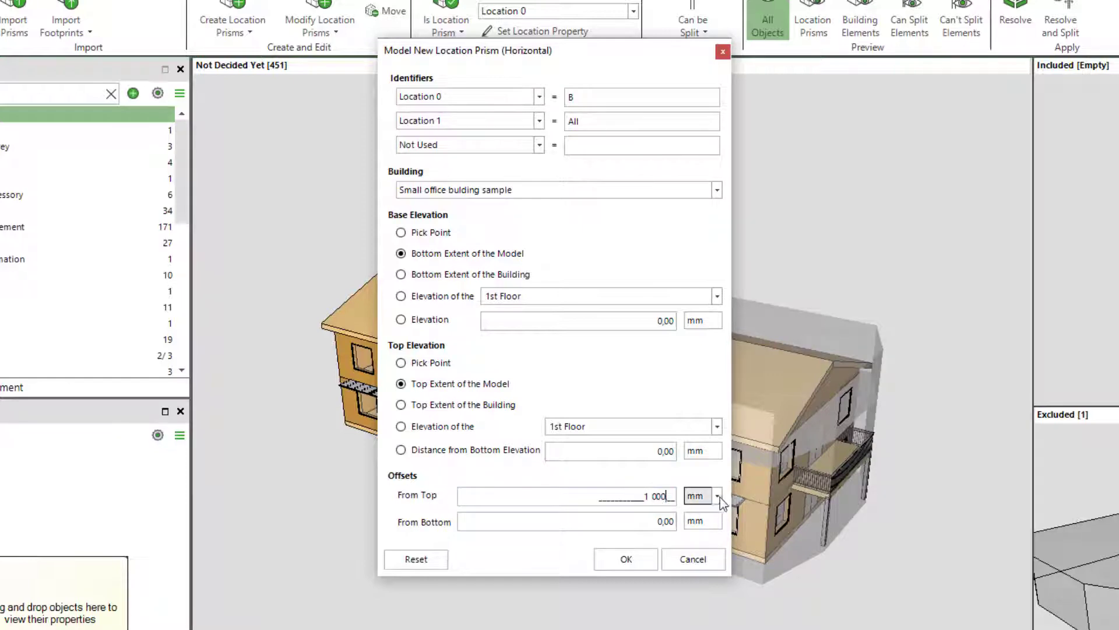
left_click(721, 498)
left_click(719, 497)
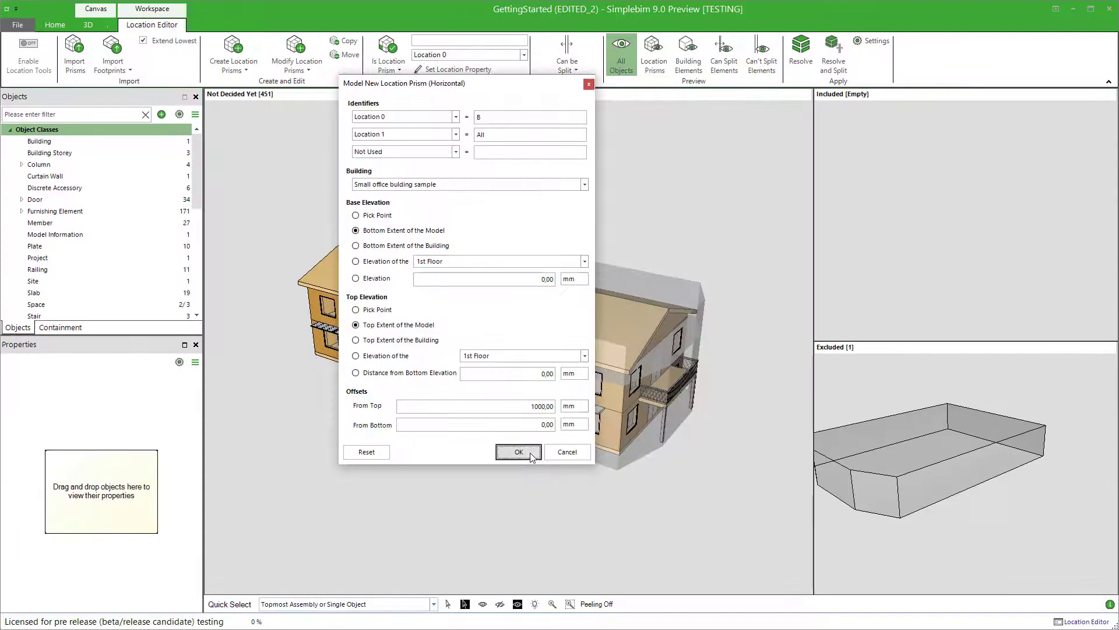
Confirm the horizontal prism settings and orbit the view toward the smaller right wing
left_click(626, 558)
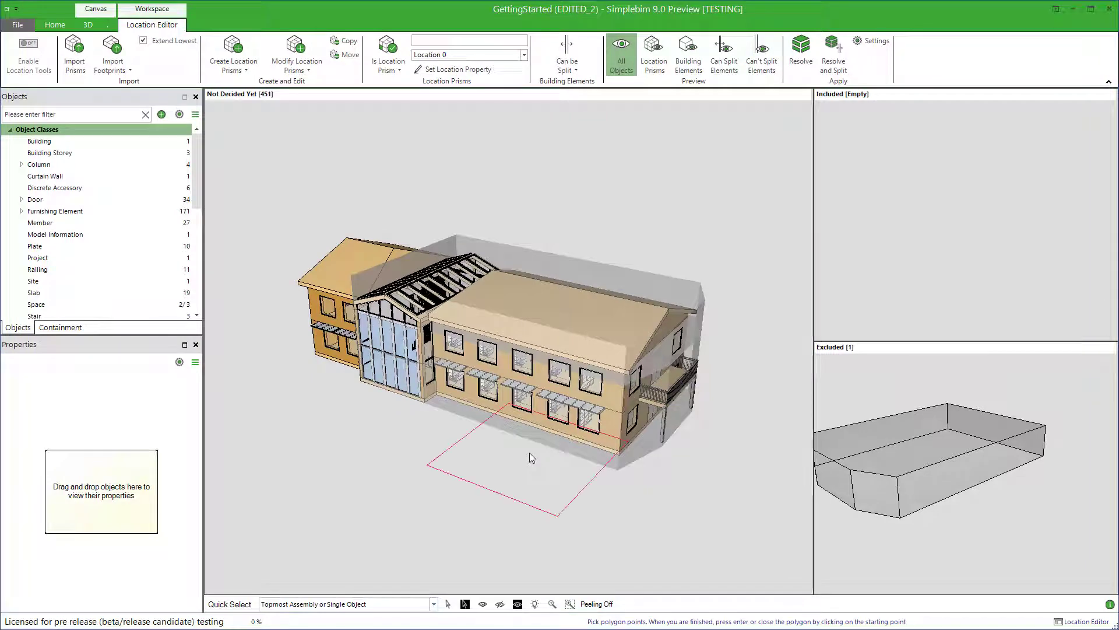
left_click_drag(408, 300, 667, 309)
left_click_drag(412, 382, 525, 199)
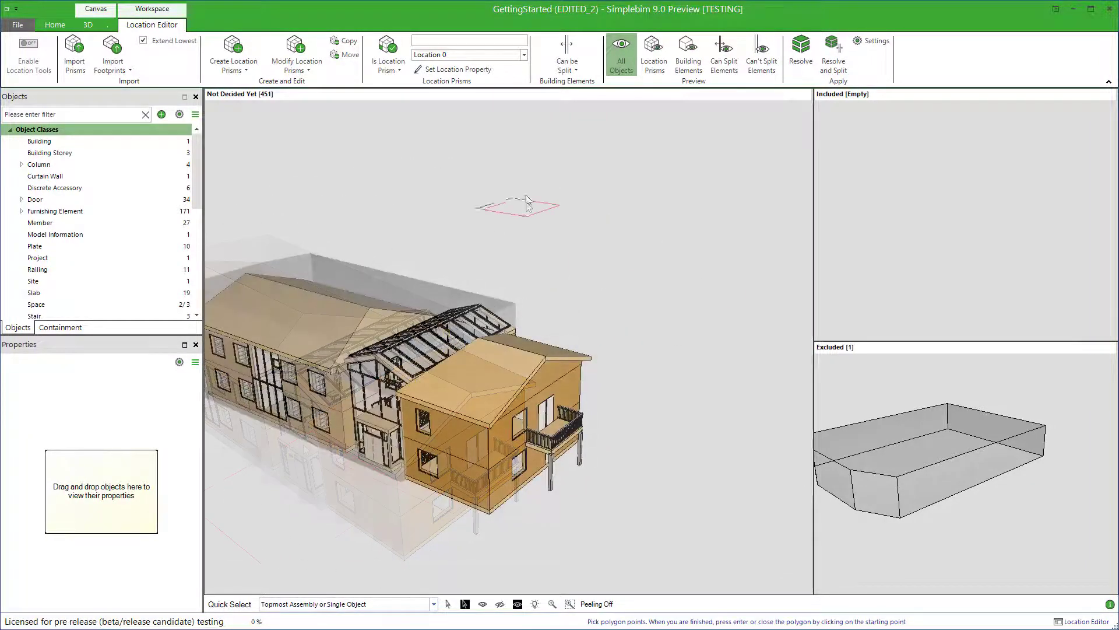
Trace a footprint around the right wing, snapping to a prism corner, and close it to create the B prism
left_click(655, 58)
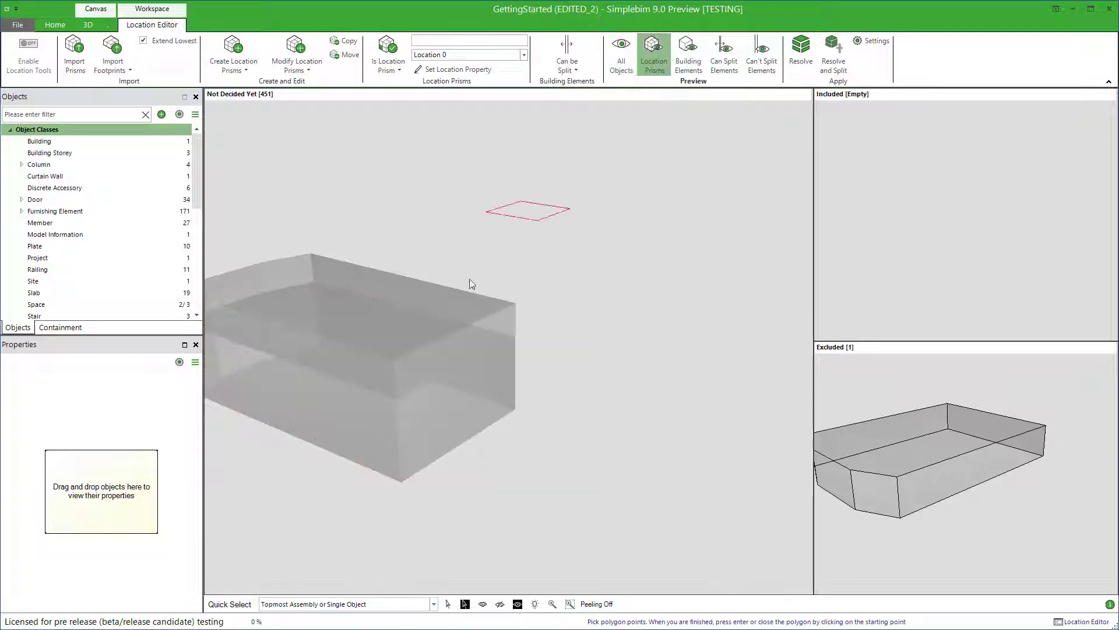
left_click(394, 360)
left_click(621, 55)
left_click(520, 542)
left_click(649, 425)
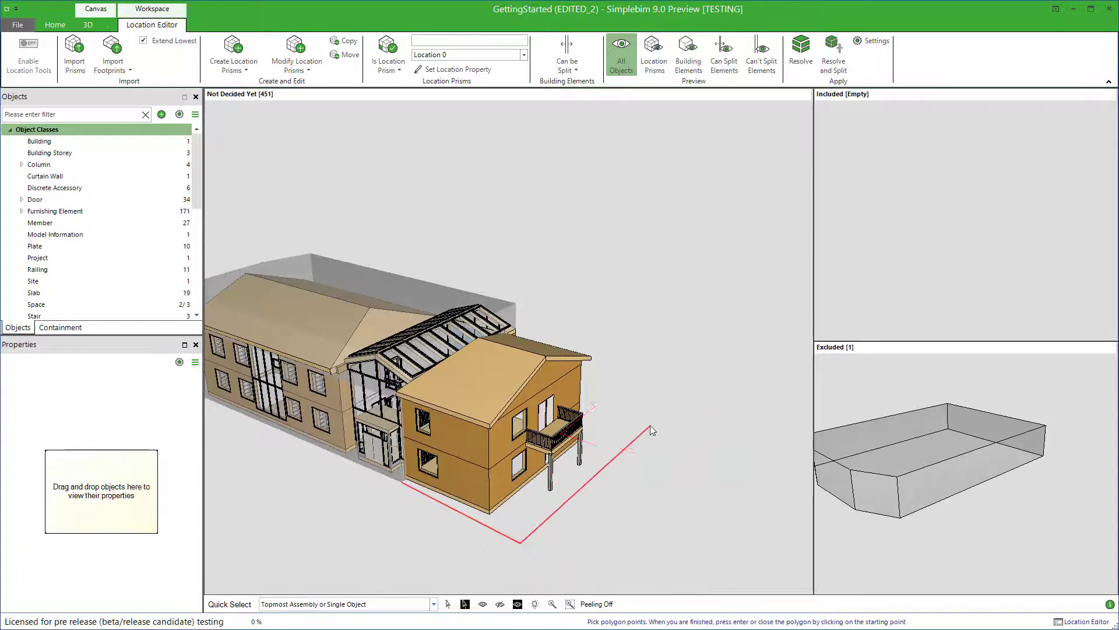
left_click(516, 305)
key("Return")
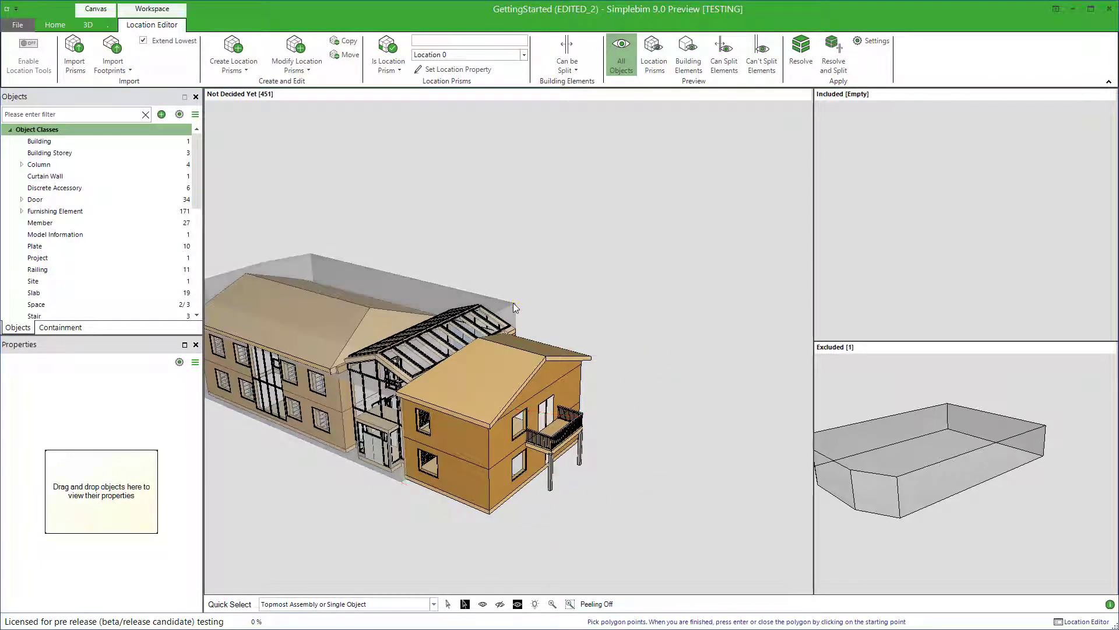
Measure from the wing's roof edge to the yellow prism top, confirming the 1000 mm overhang
left_click_drag(425, 387, 498, 380)
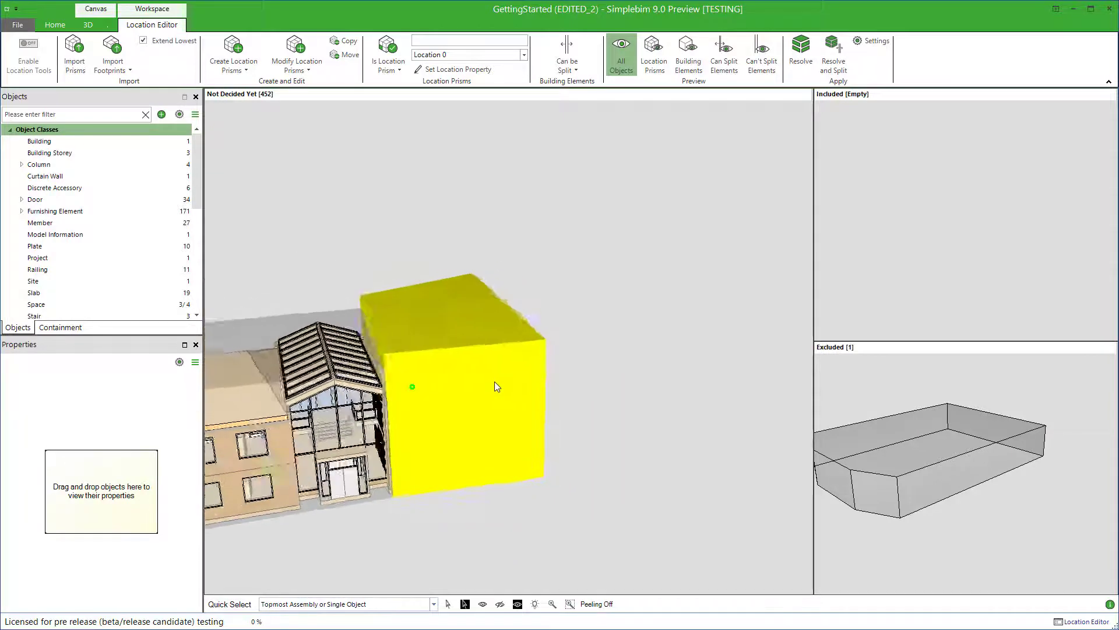
scroll(435, 380, "up", 5)
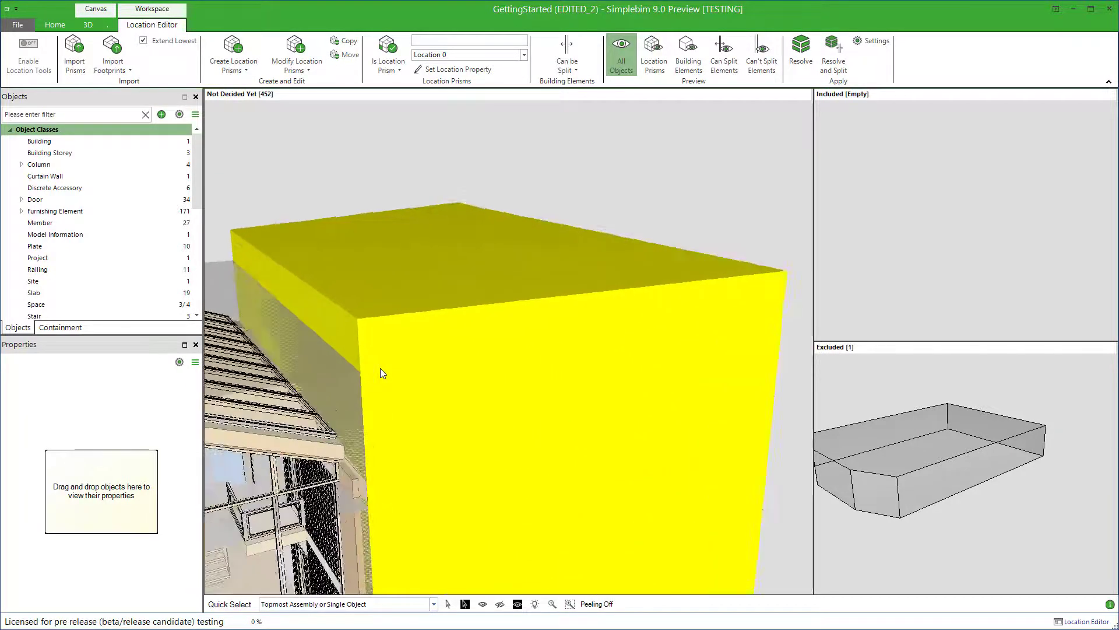
left_click(87, 25)
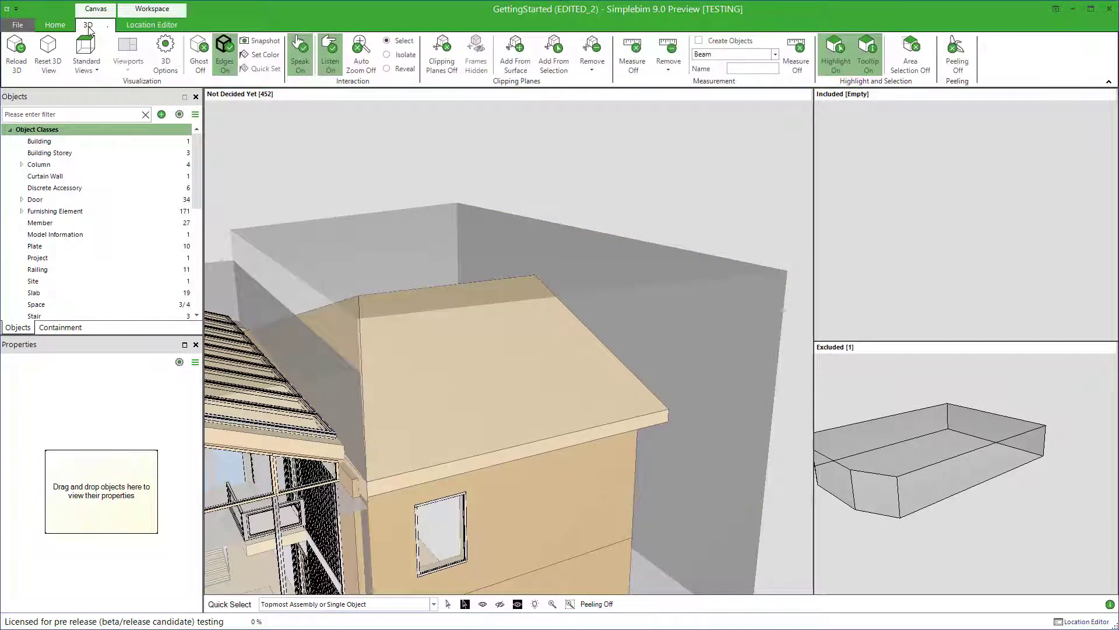
left_click(633, 54)
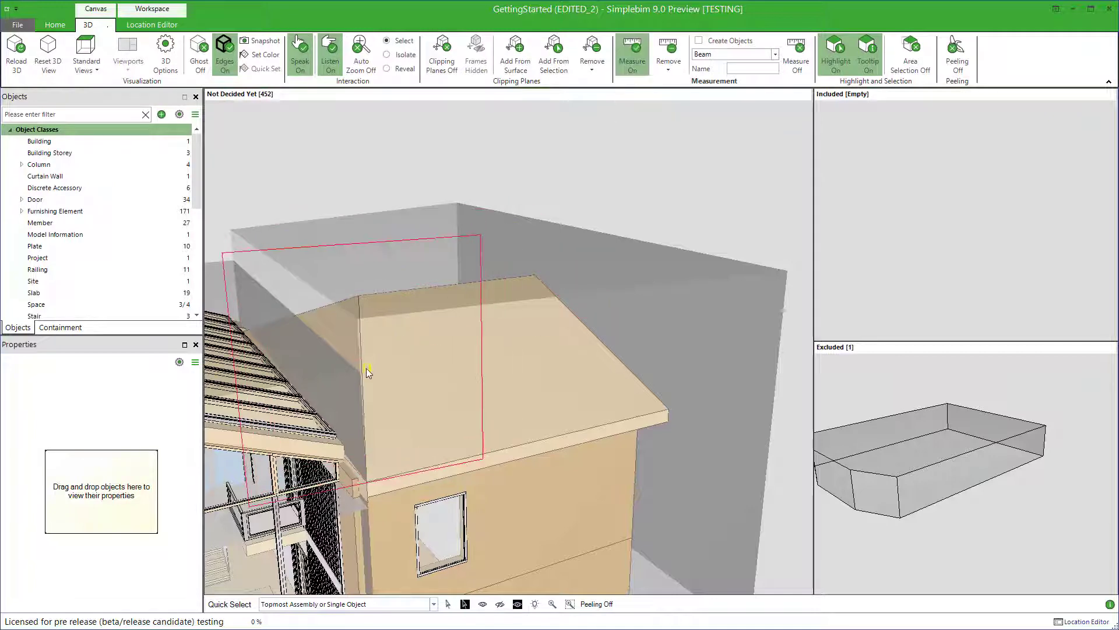
left_click(358, 319)
mouse_move(420, 348)
left_mouse_down()
mouse_move(401, 369)
mouse_move(438, 358)
left_mouse_up()
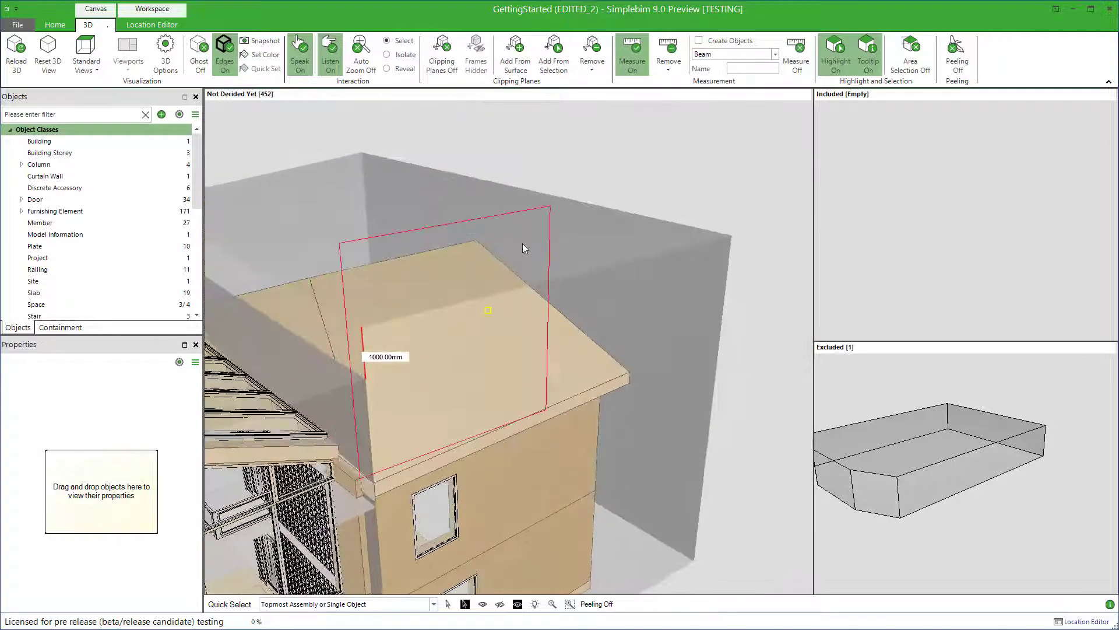
Remove all measurements and zoom out to see the whole building
left_click(667, 65)
left_click(685, 96)
scroll(619, 155, "down", 2)
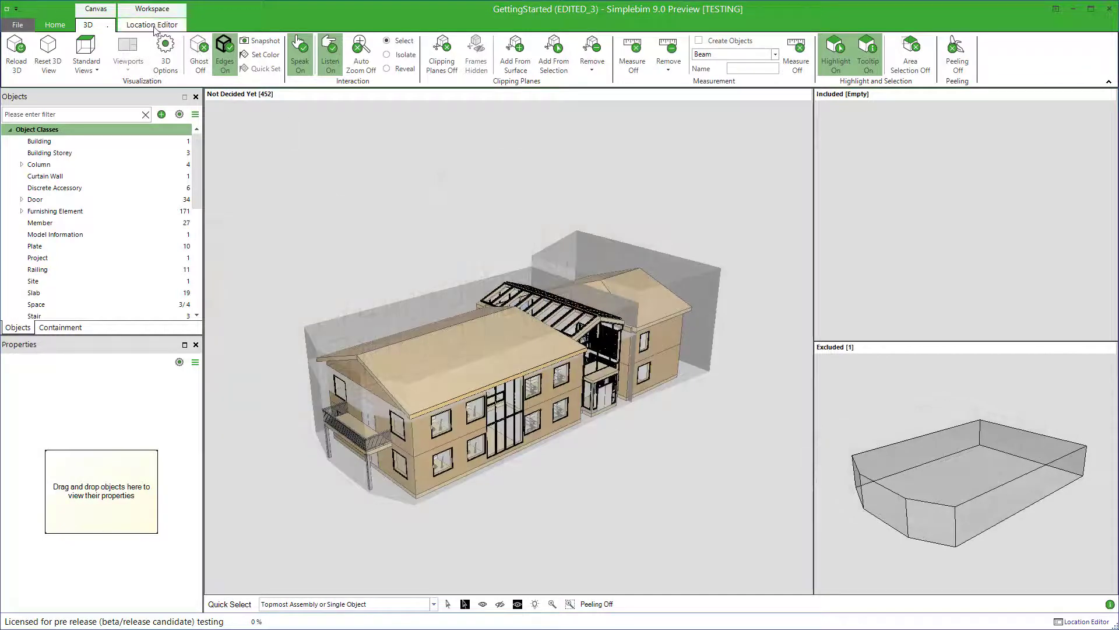
Run Resolve and Split with the default Location Editor settings and show the 451 included objects
left_click(153, 25)
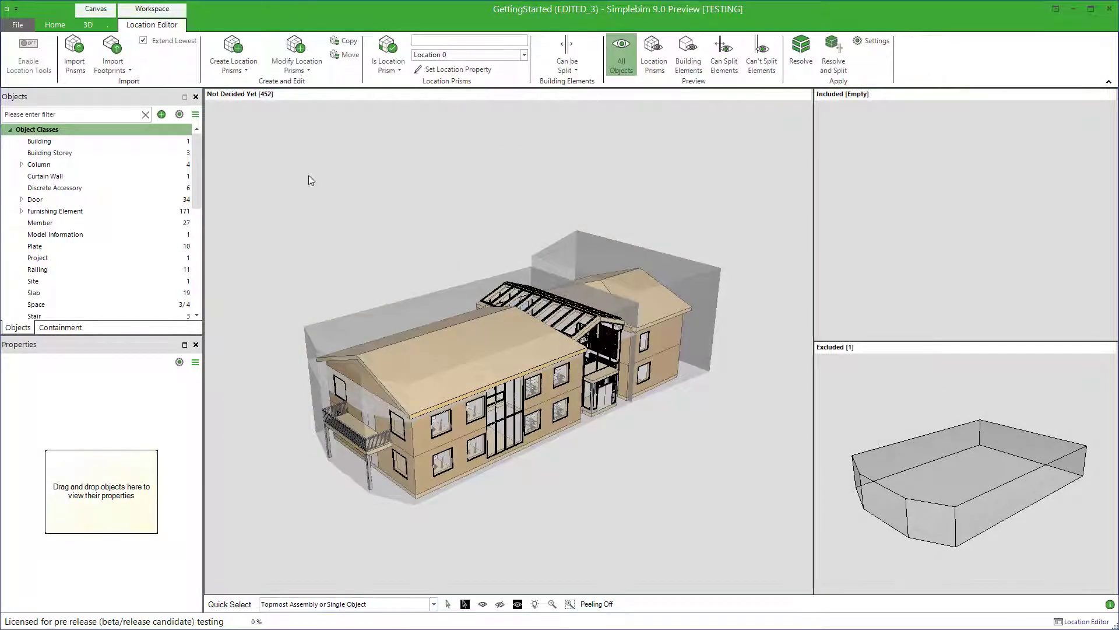
left_click(834, 54)
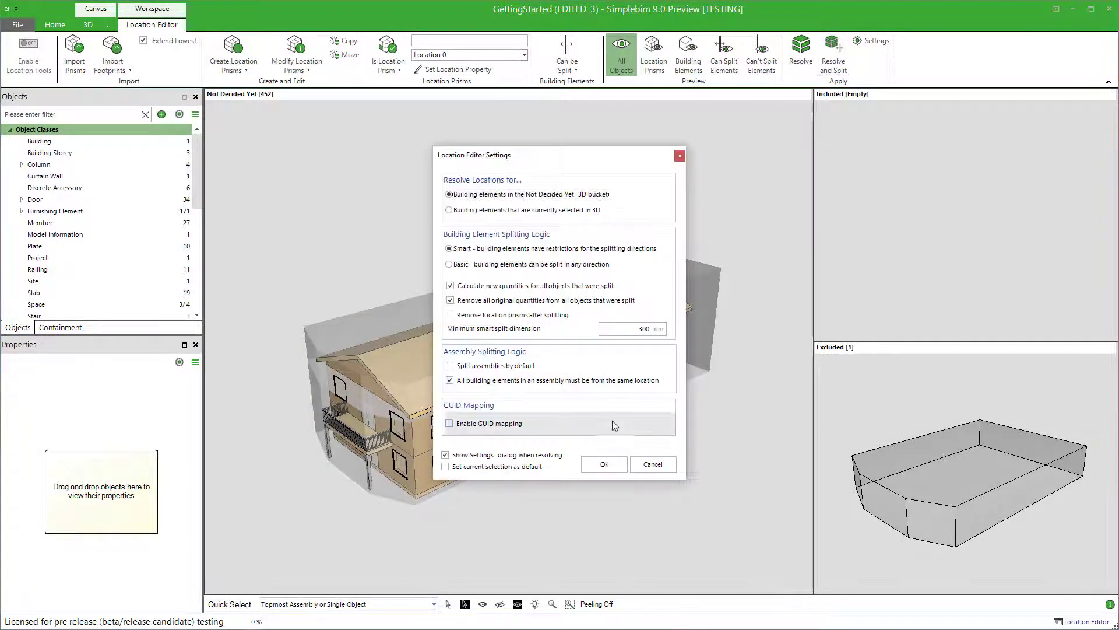
left_click(609, 461)
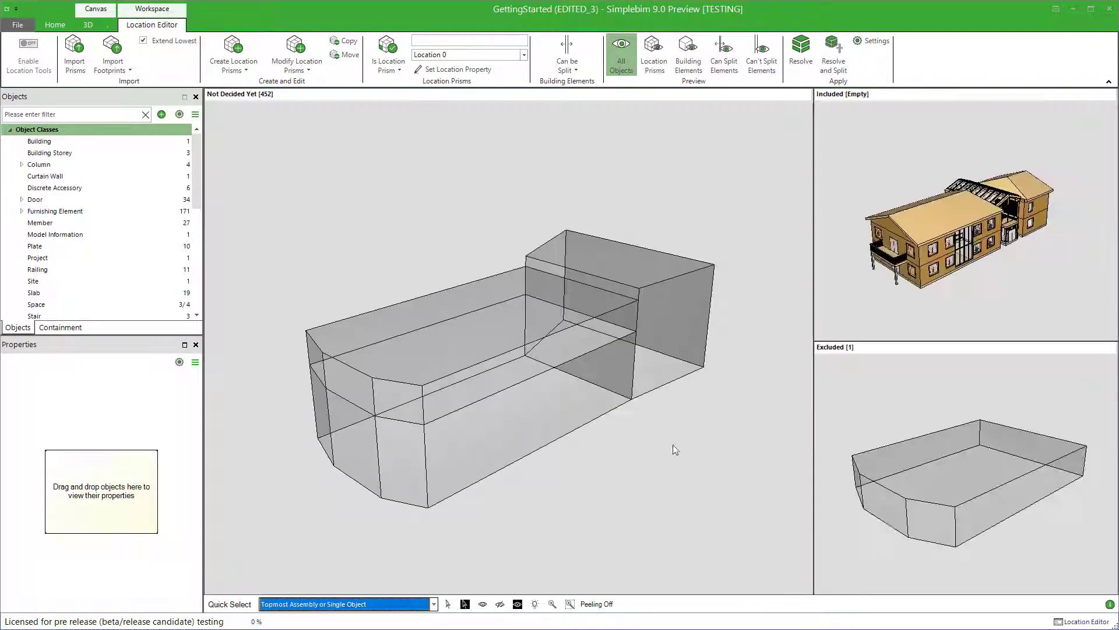
left_click(851, 289)
Select the whole building and inspect Location 0 values: 363 elements A, 52 elements B
right_click(565, 456)
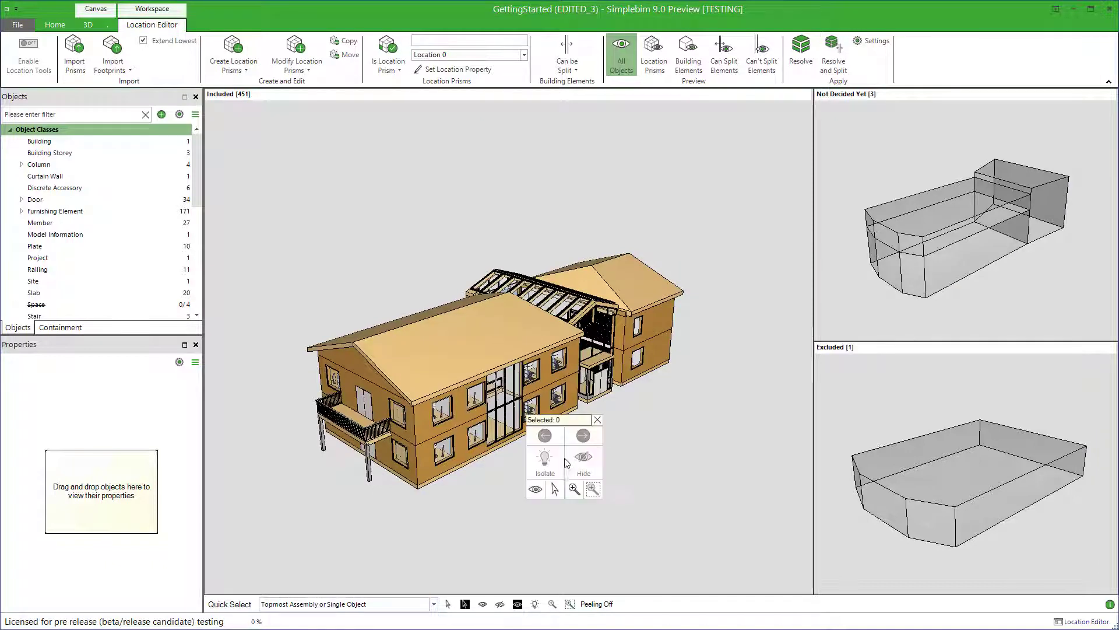
left_click(555, 485)
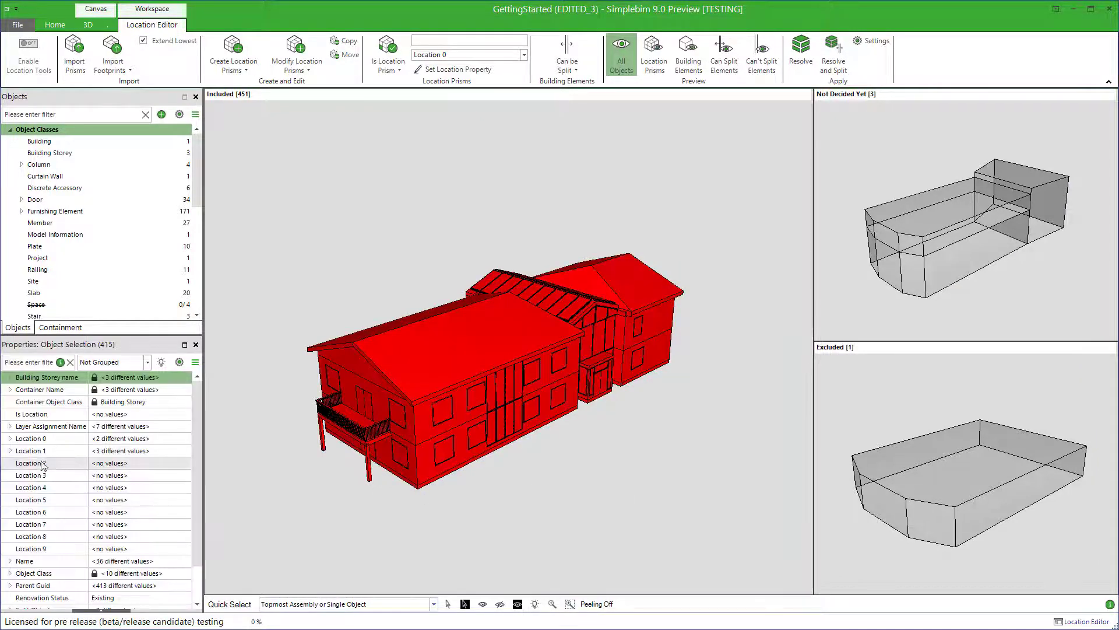
left_click(10, 438)
left_click(110, 451)
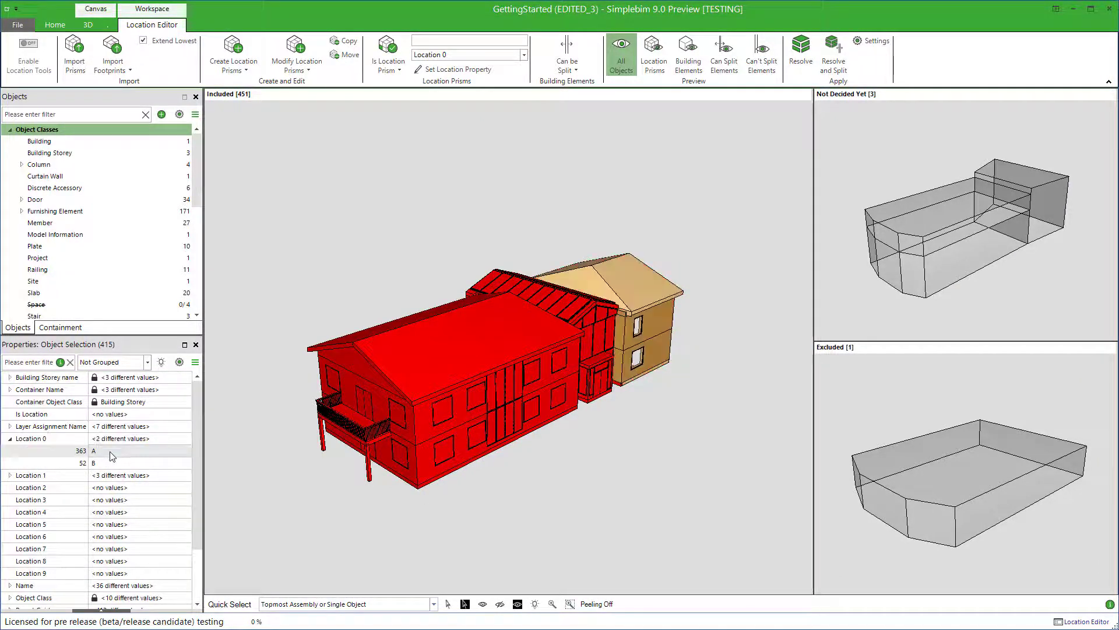
left_click(122, 463)
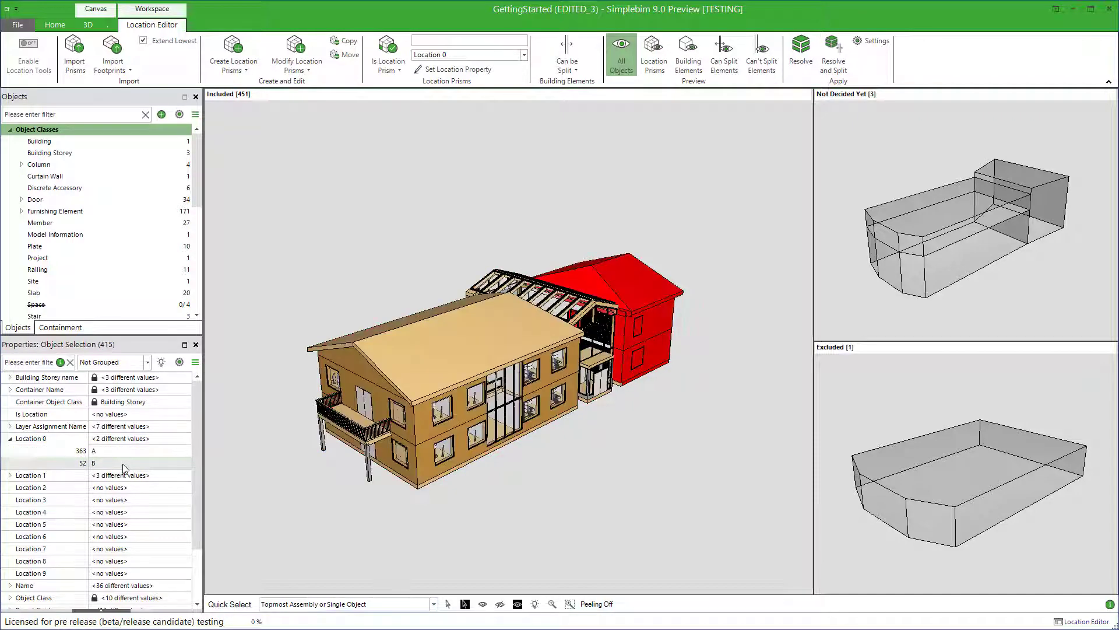
Isolate the location B wing in 3D, then show the whole model again
left_click(88, 25)
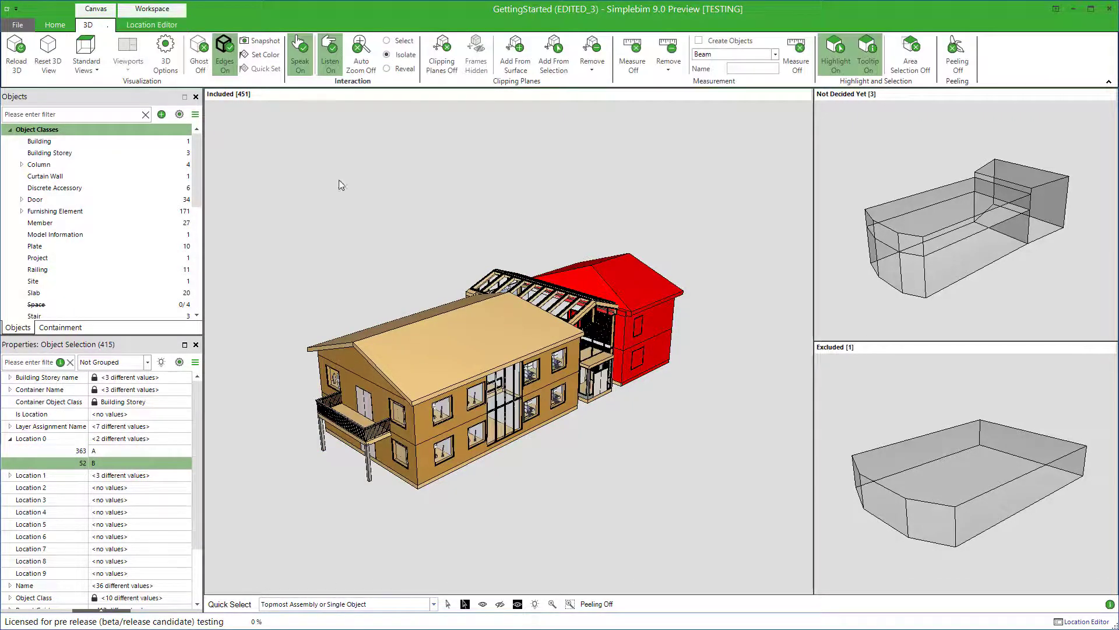
left_click(124, 463)
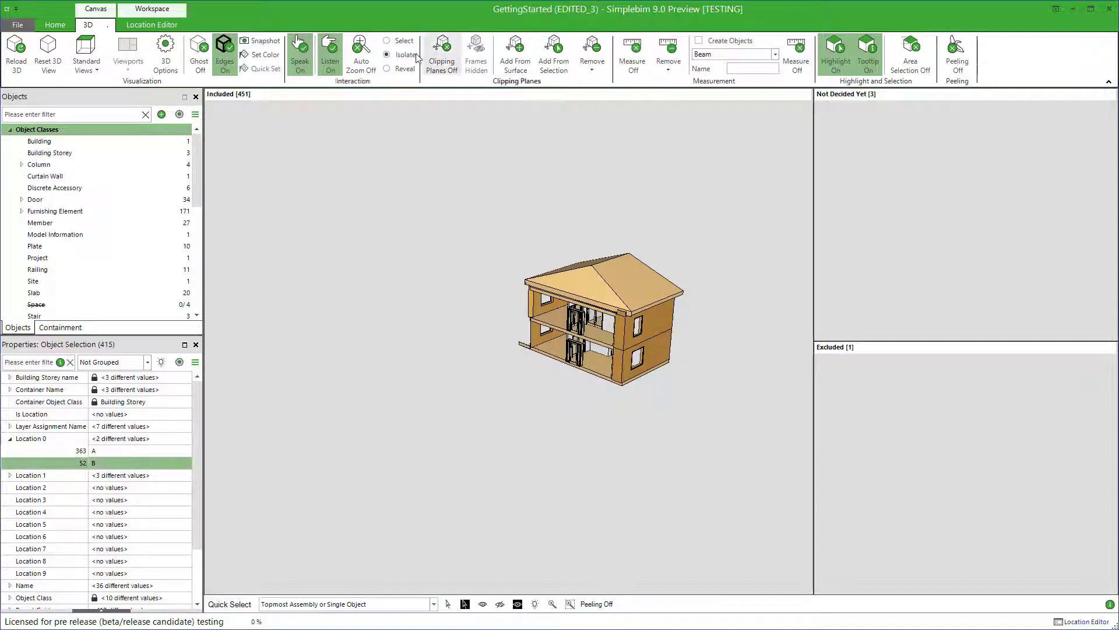
left_click(387, 41)
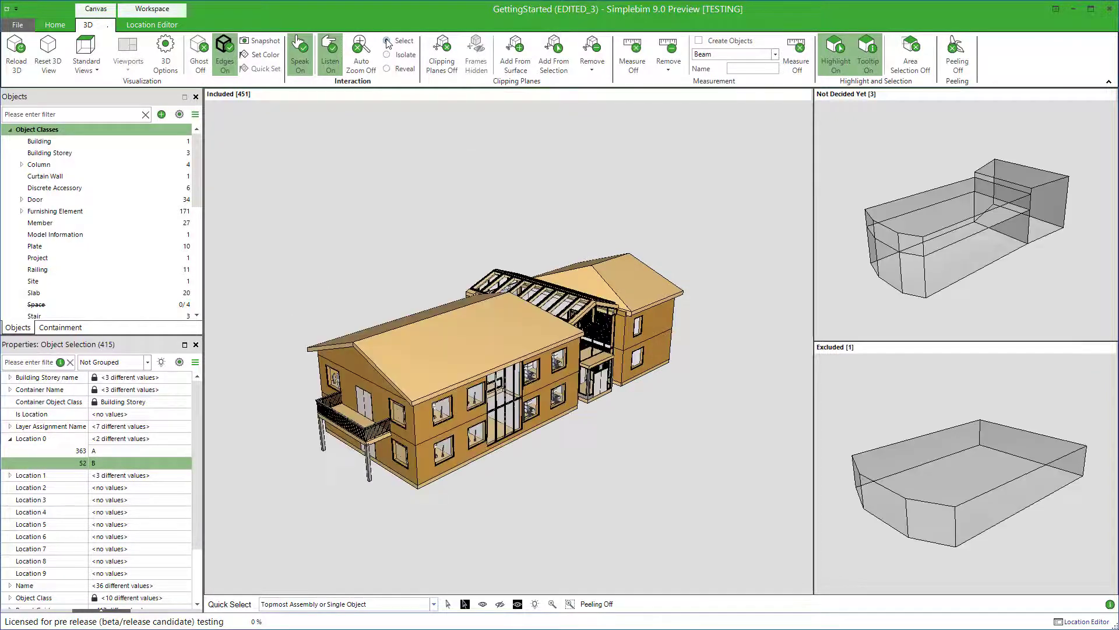
Review the Export IFC options on the Home tab without exporting, then return to Location Editor
left_click(62, 28)
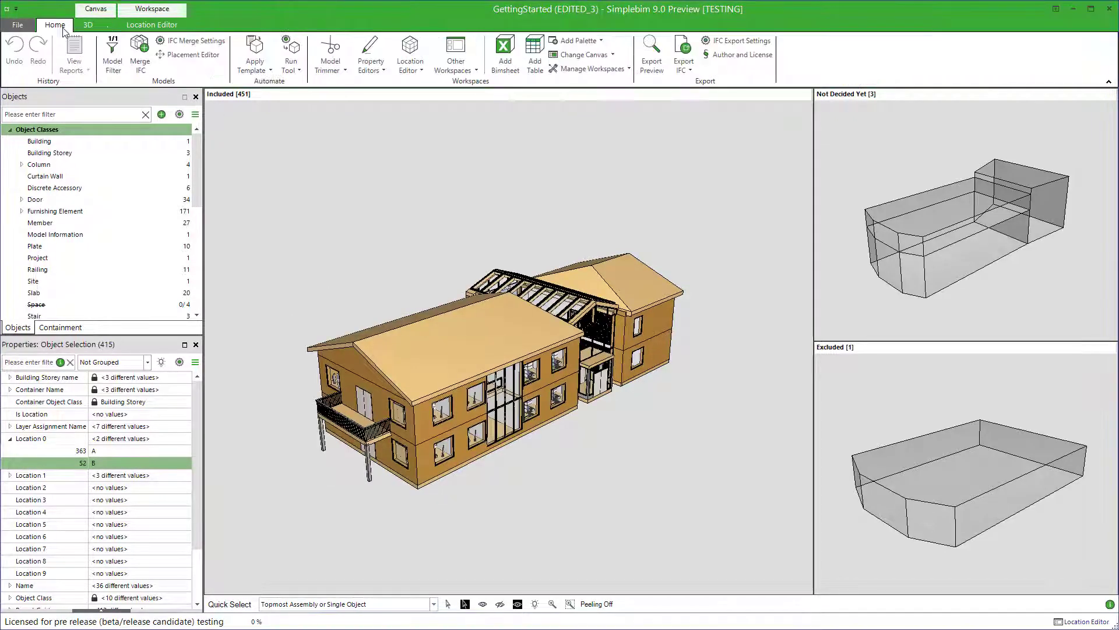
left_click(687, 68)
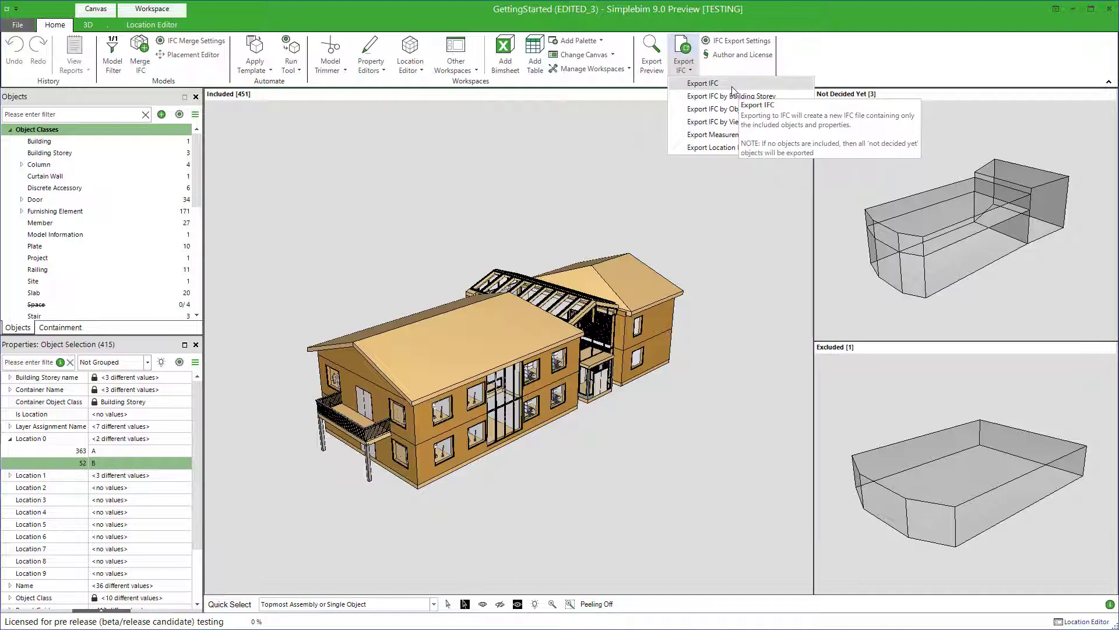
left_click(605, 201)
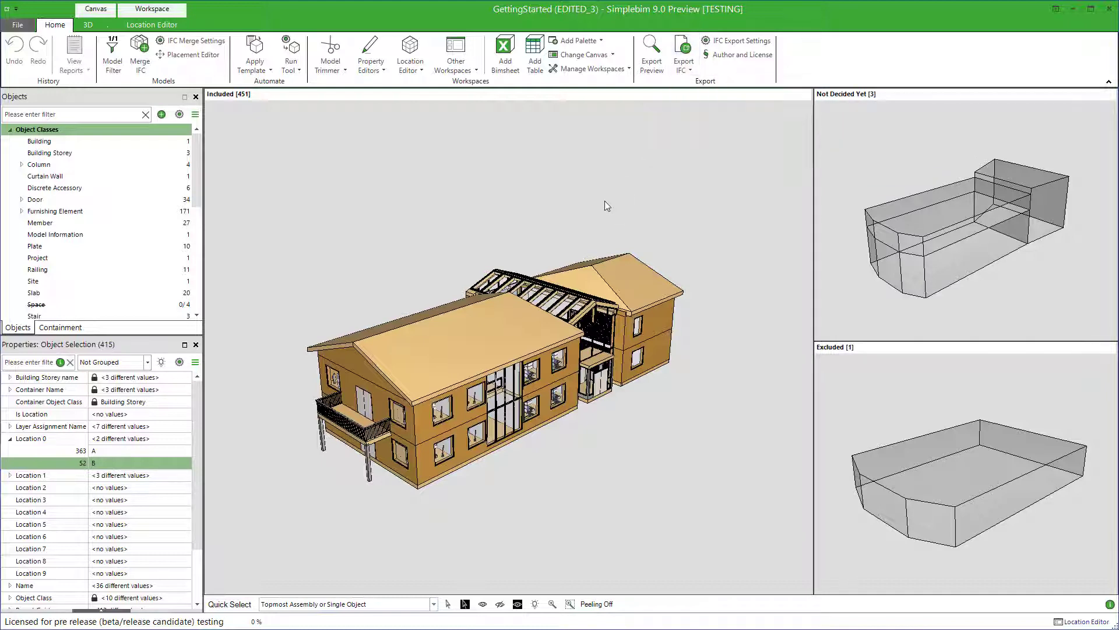
left_click(175, 25)
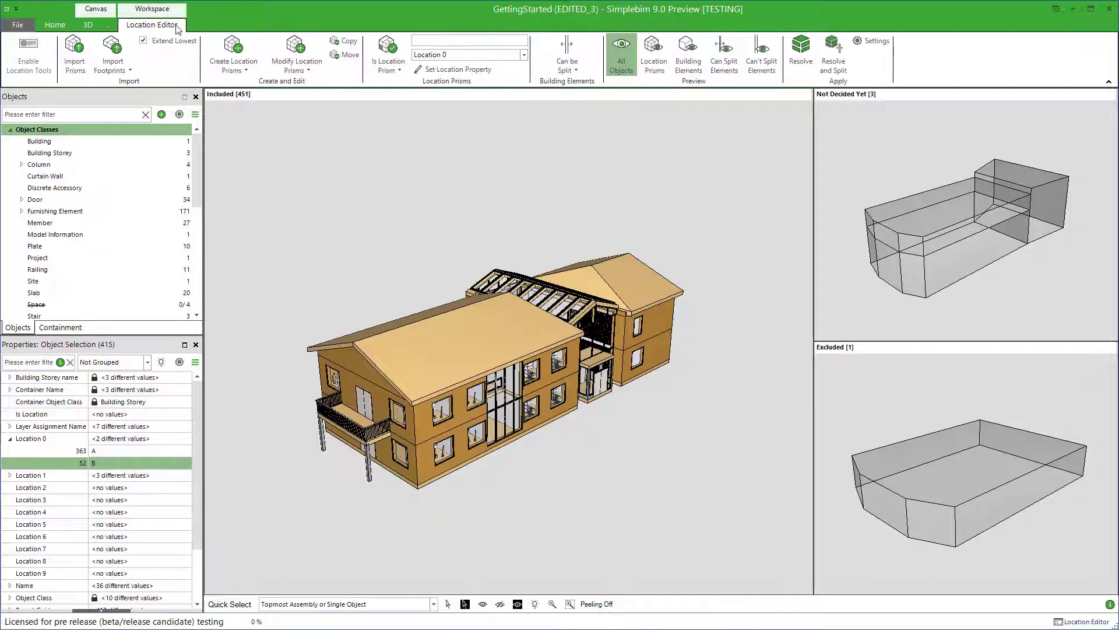